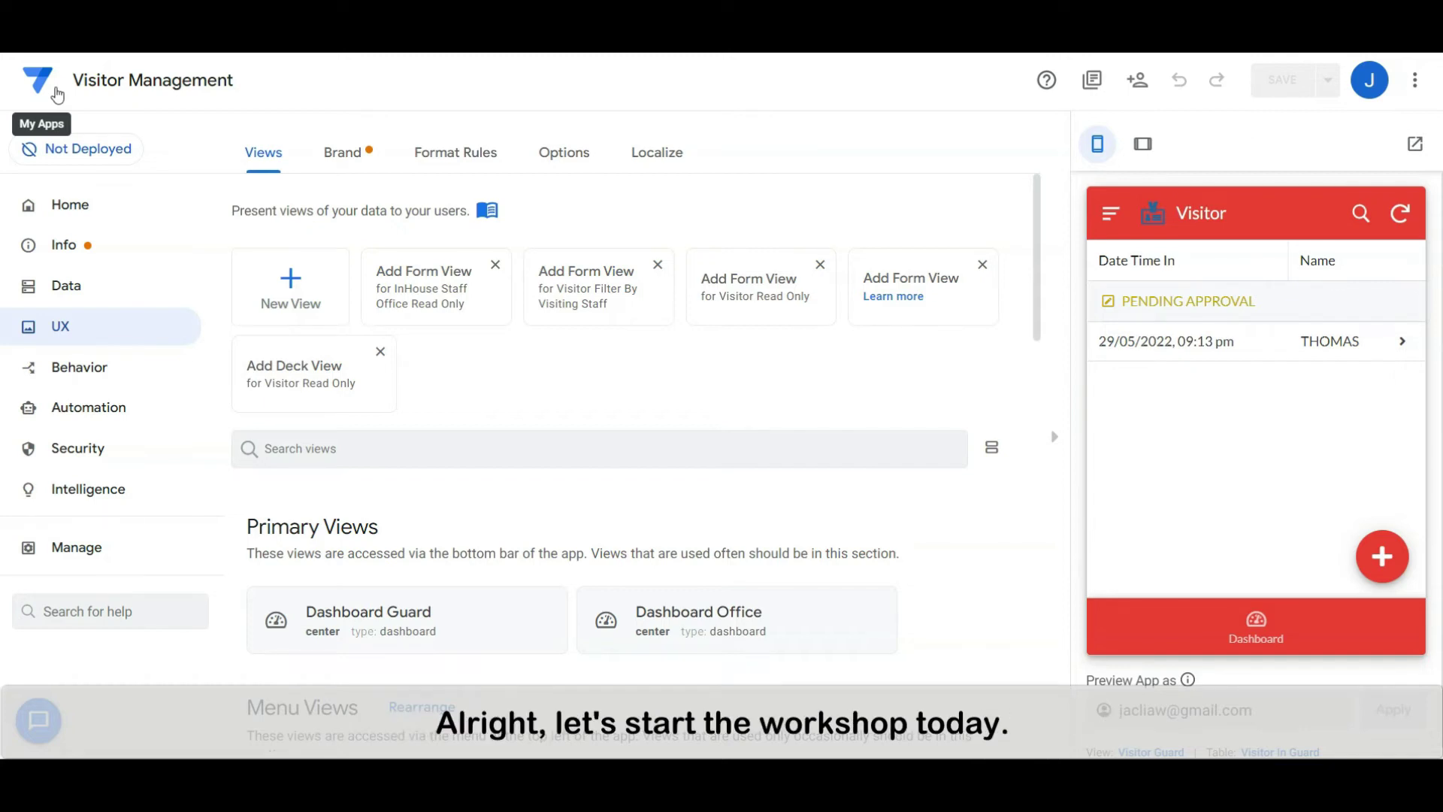
Show the column list of the InHouse Staff table and look through all its columns
click(98, 292)
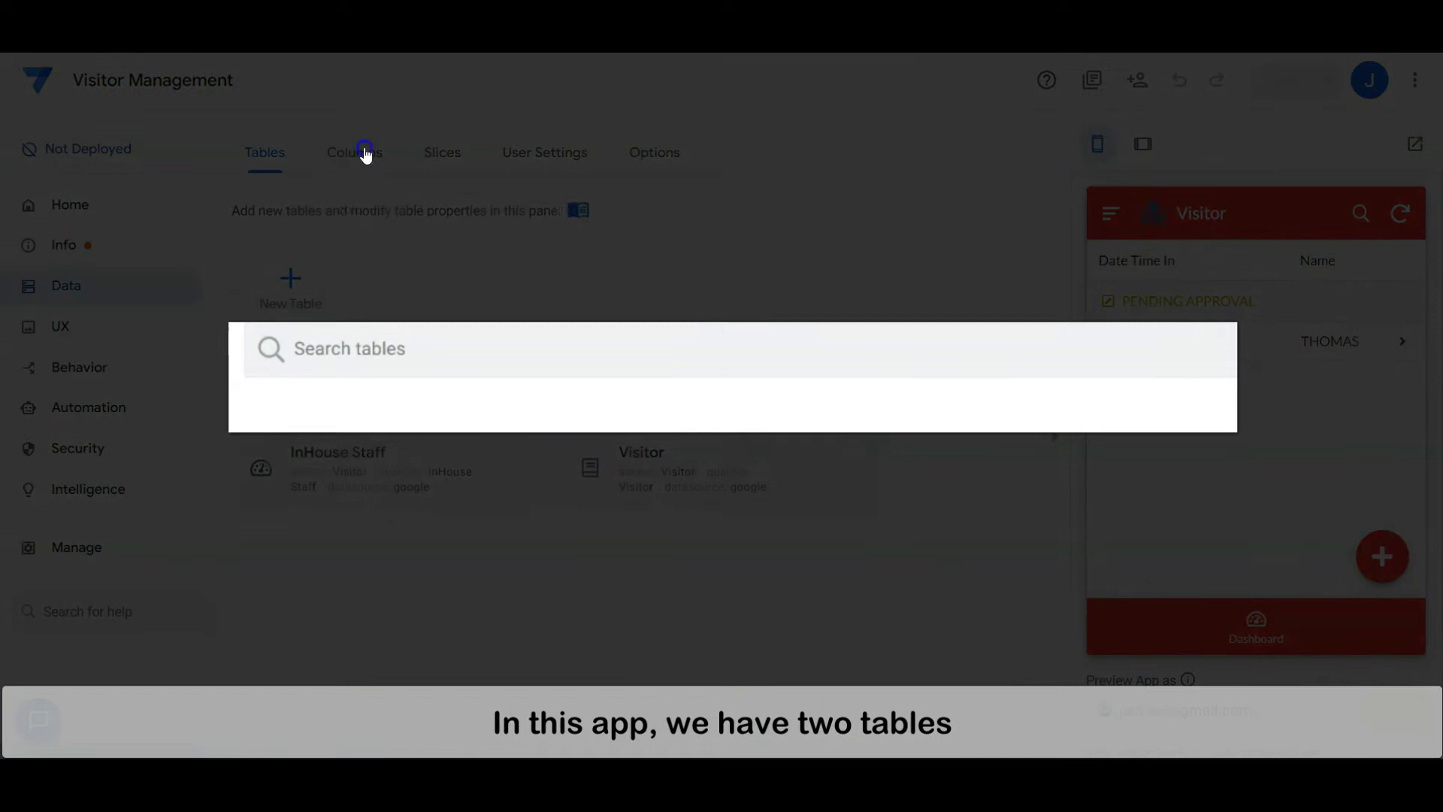
click(365, 154)
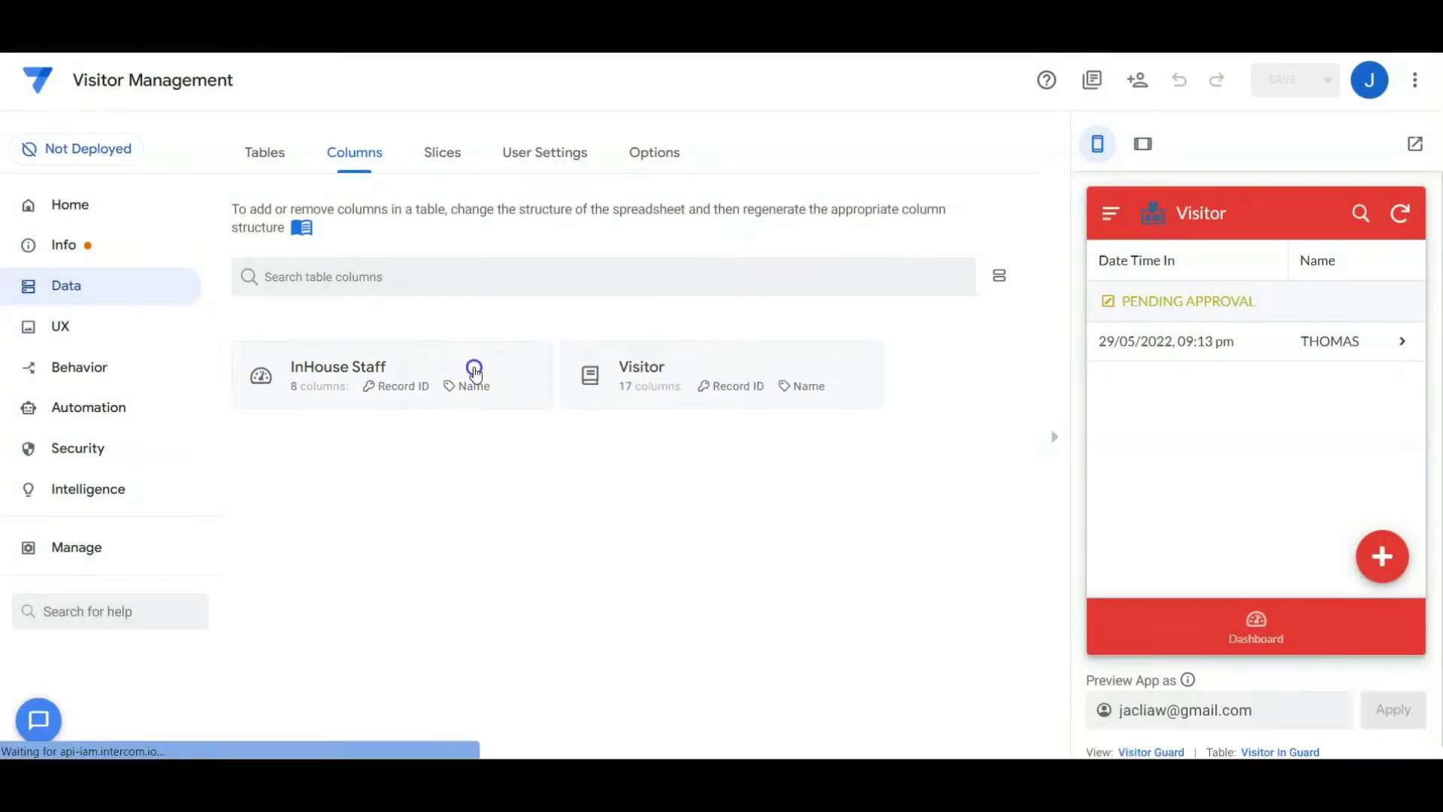
click(473, 370)
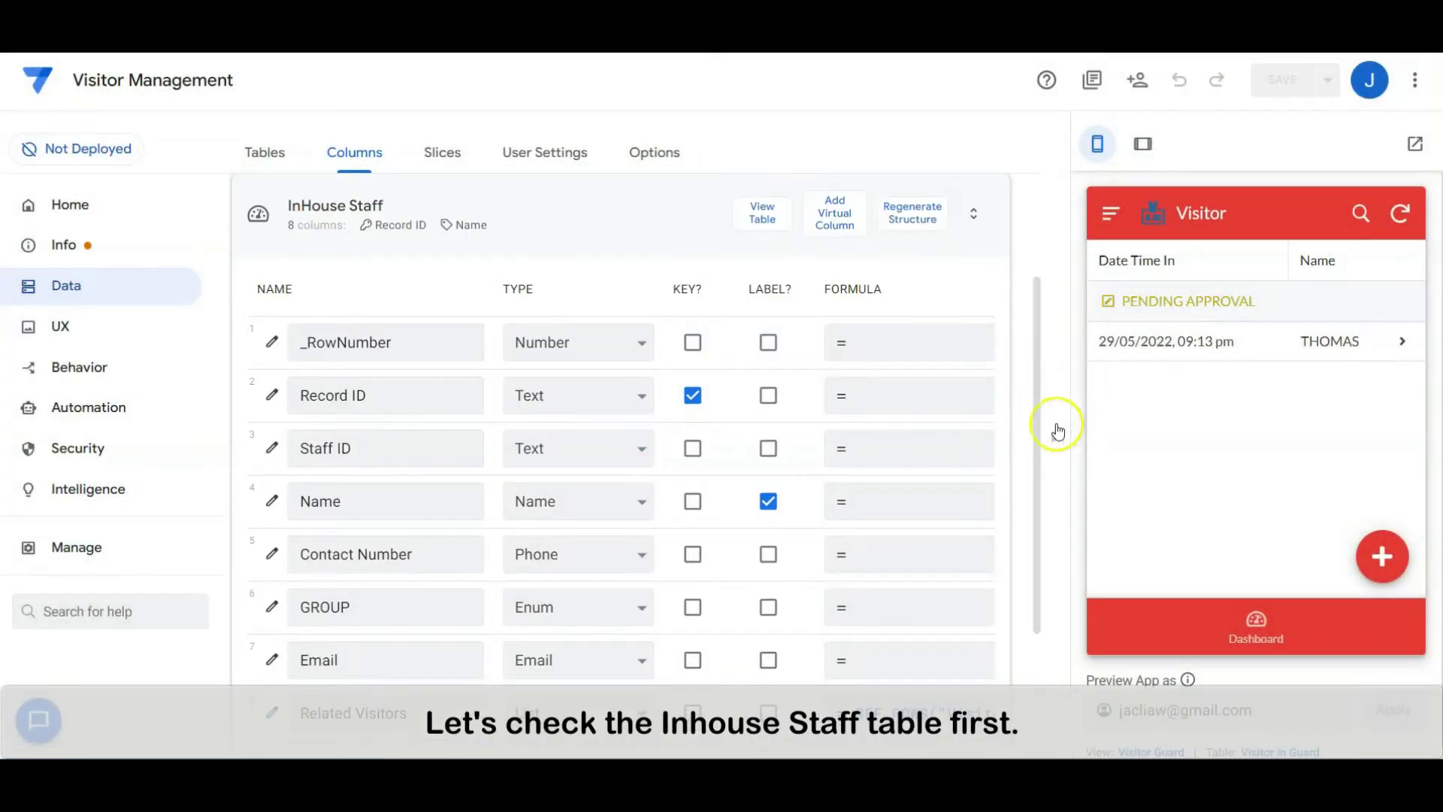
drag(1040, 428, 1039, 476)
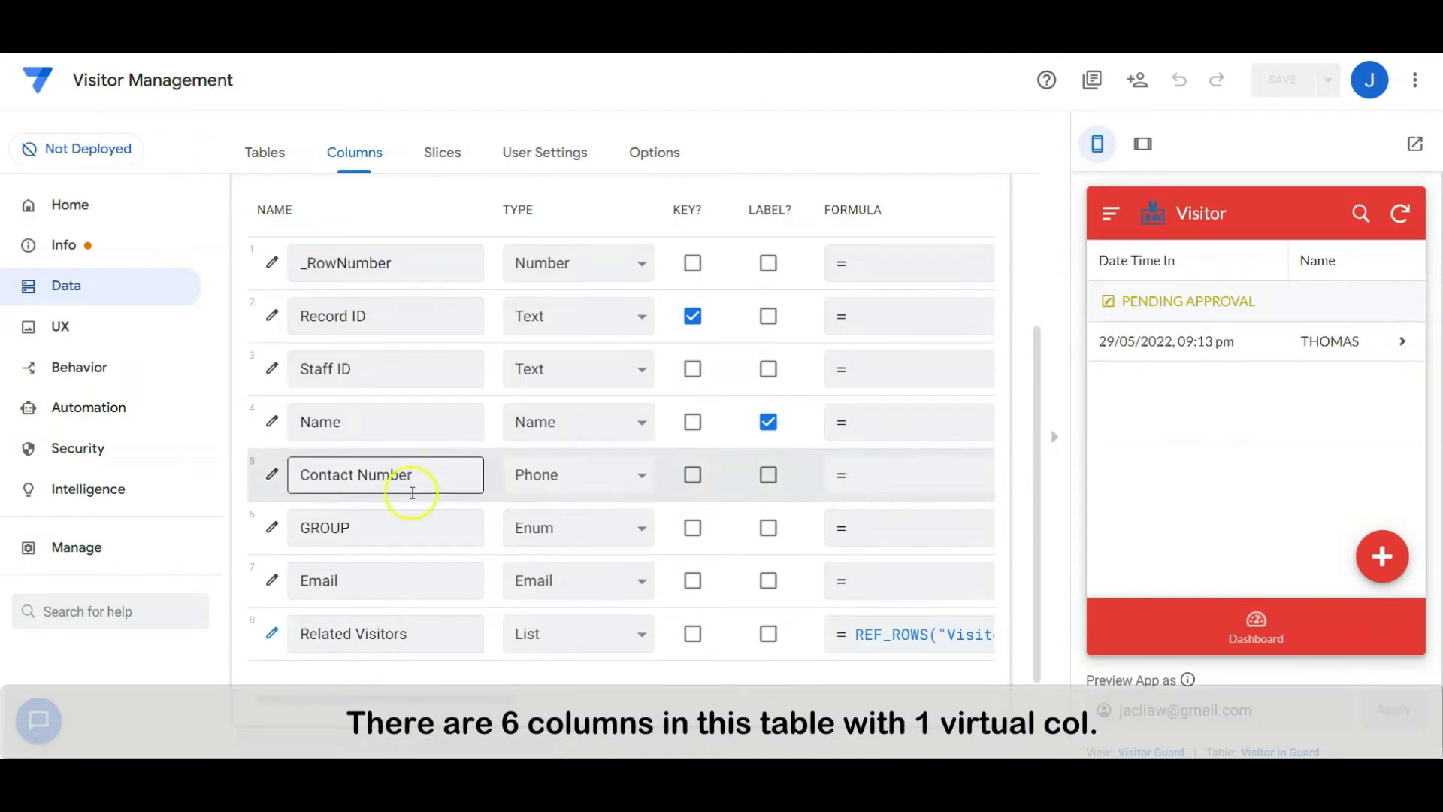
Review the InHouse Staff table's Record ID column definition, including its auto-compute settings
click(275, 322)
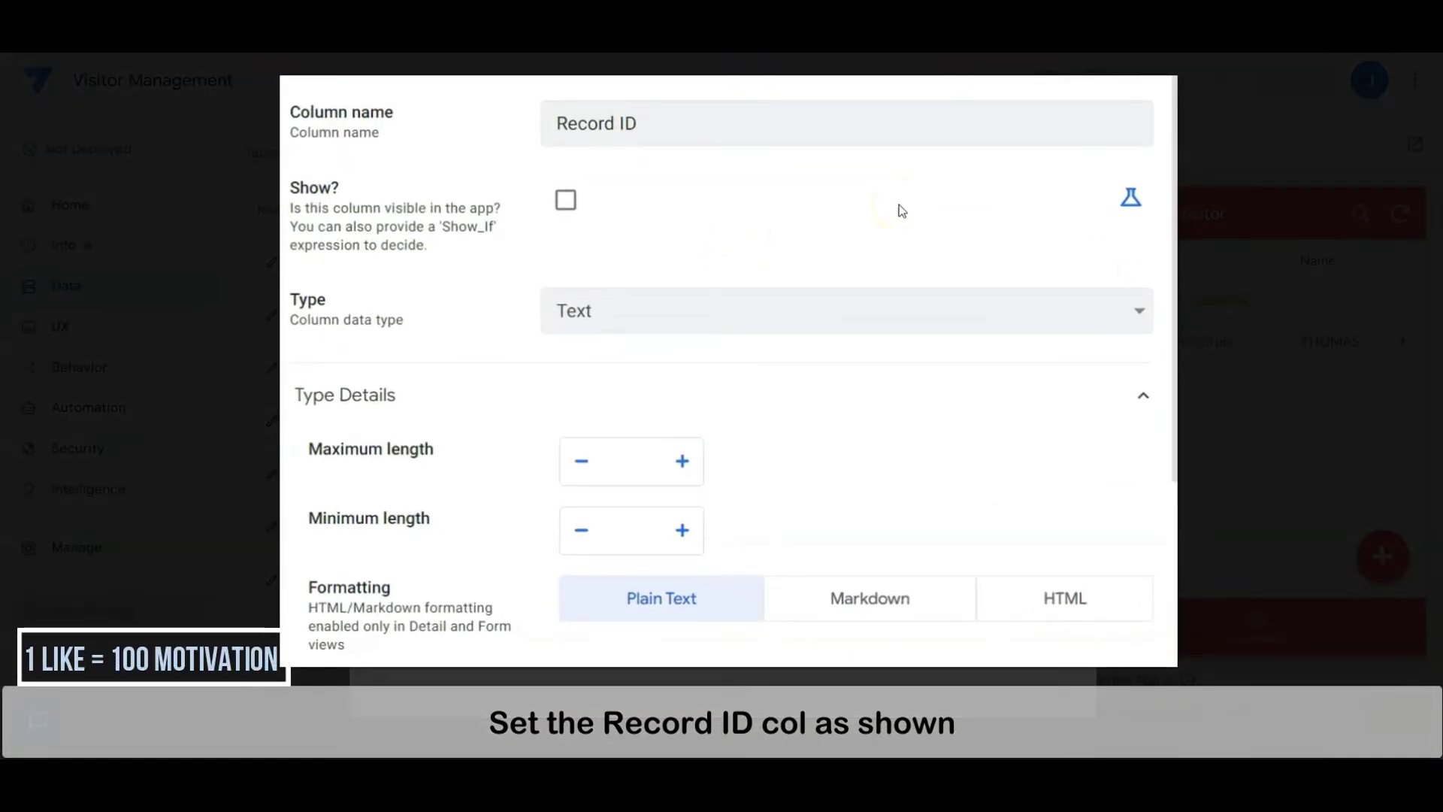
scroll(899, 213, down, 5)
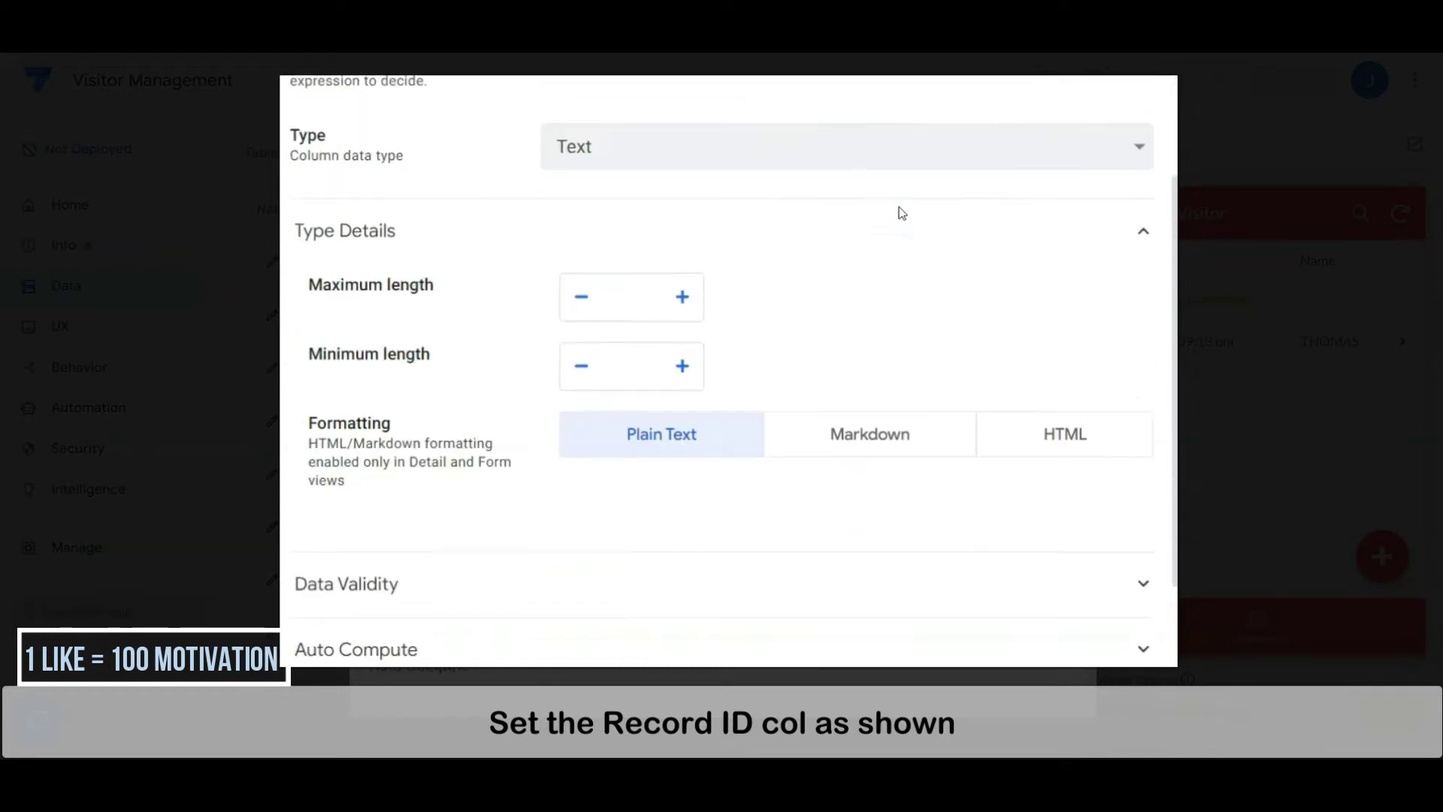
click(786, 458)
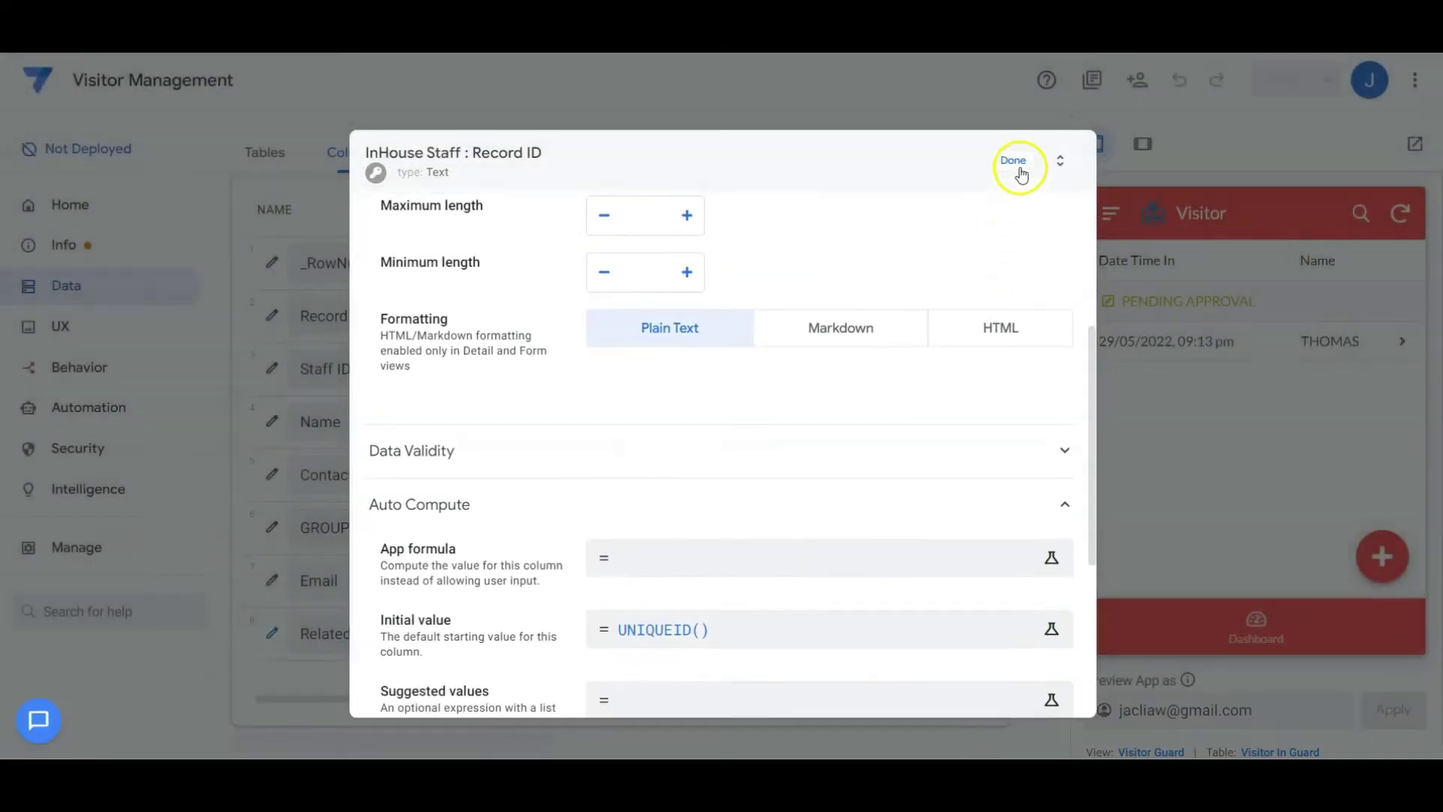
click(1021, 175)
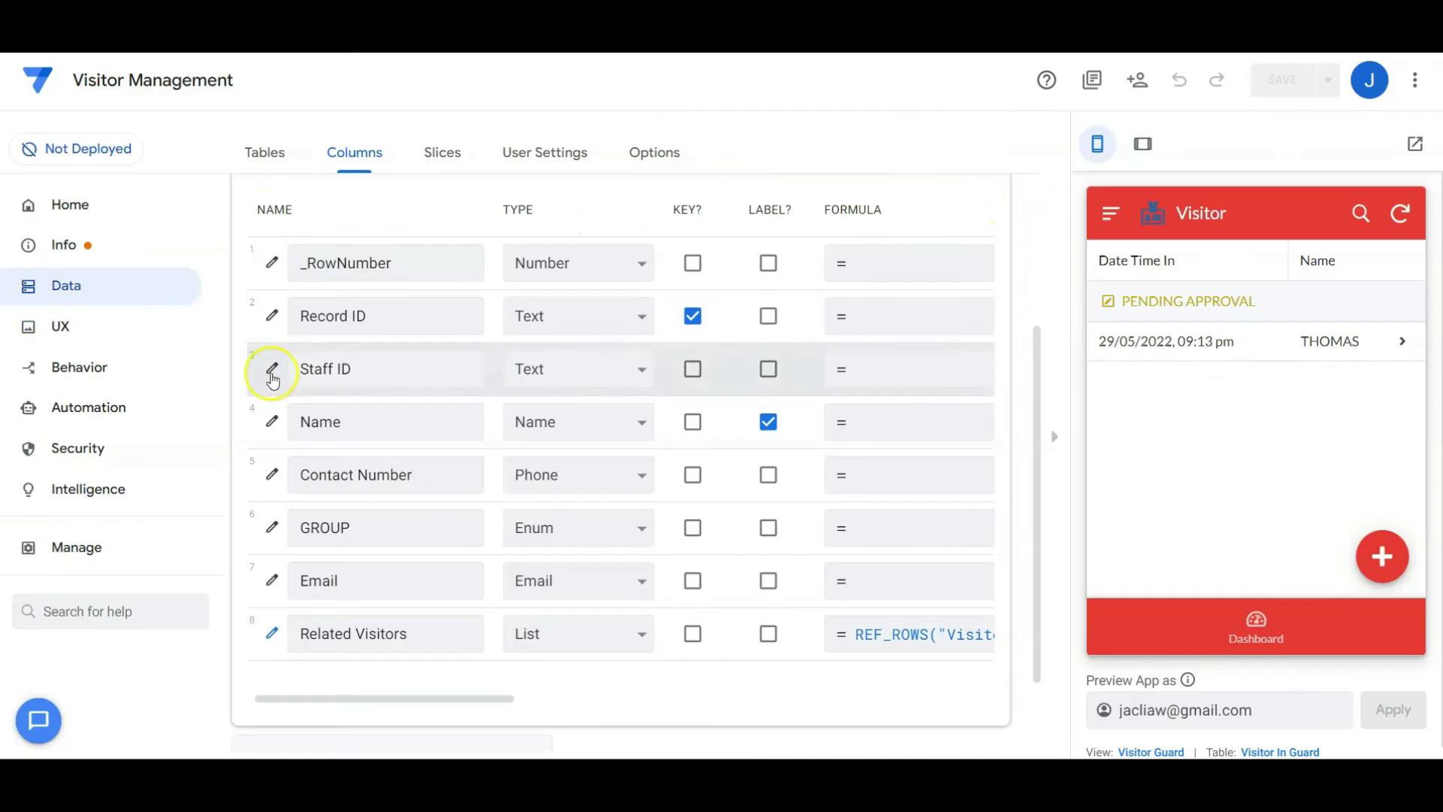
Review the definitions of the Staff ID, Name and Contact Number columns in the InHouse Staff table
click(272, 368)
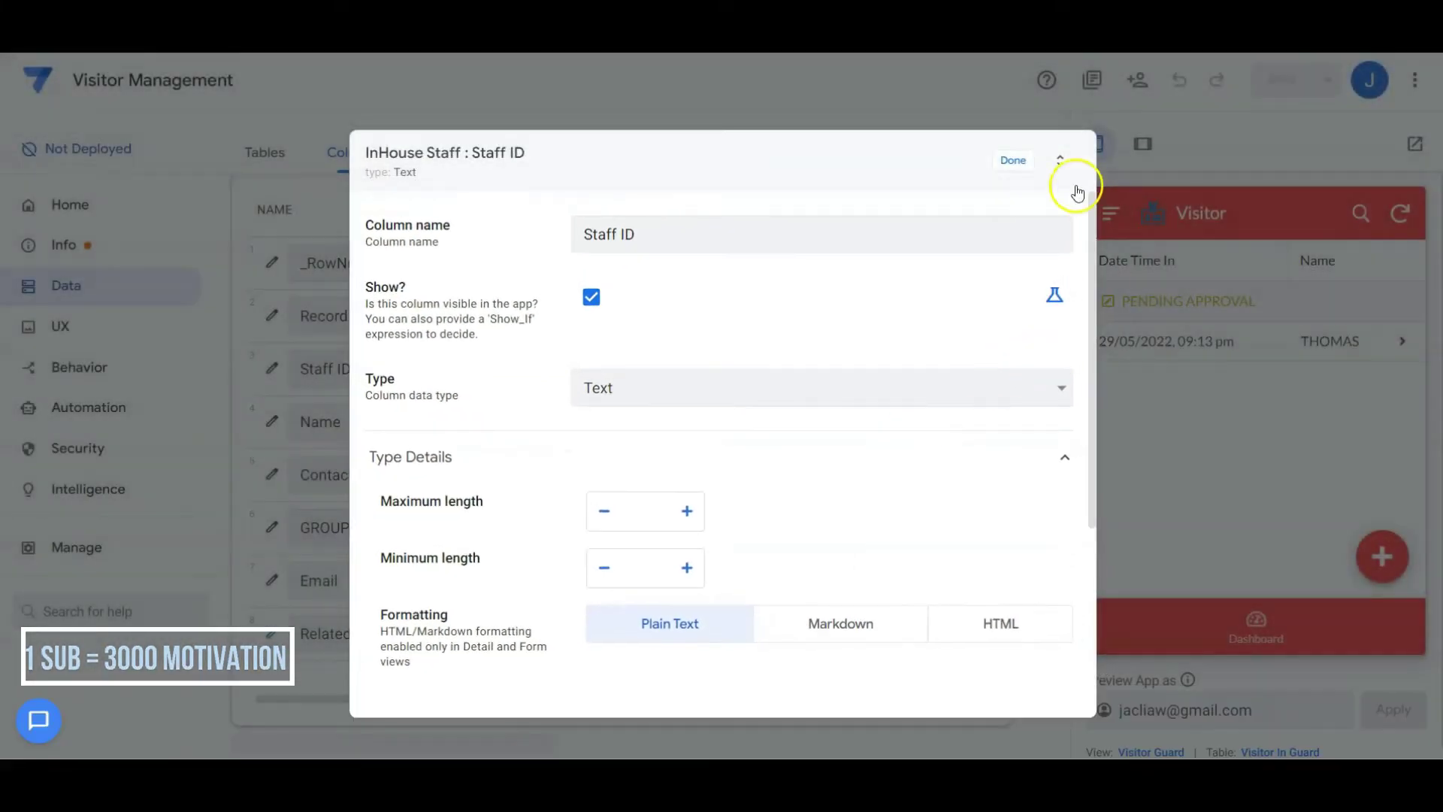
click(1016, 163)
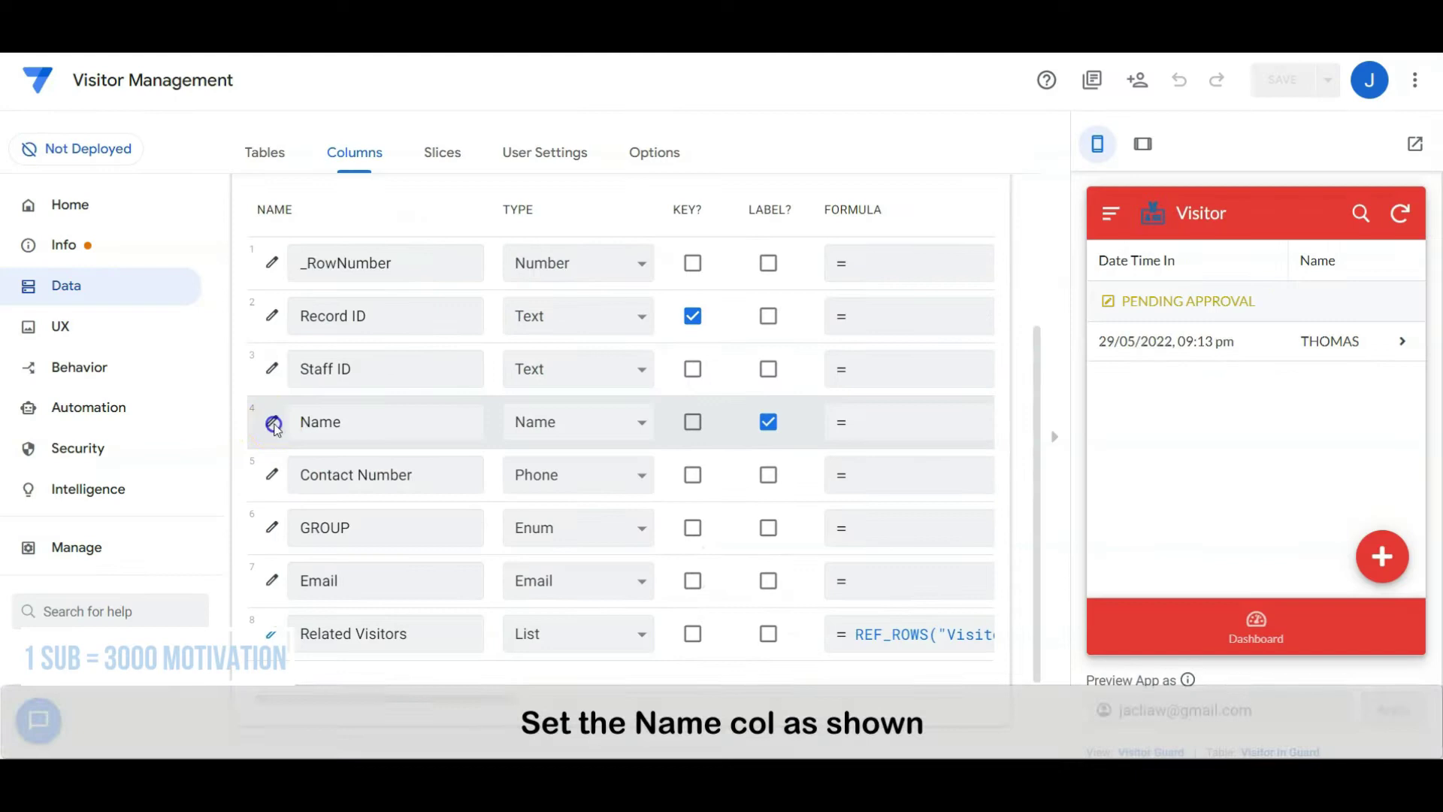
click(272, 420)
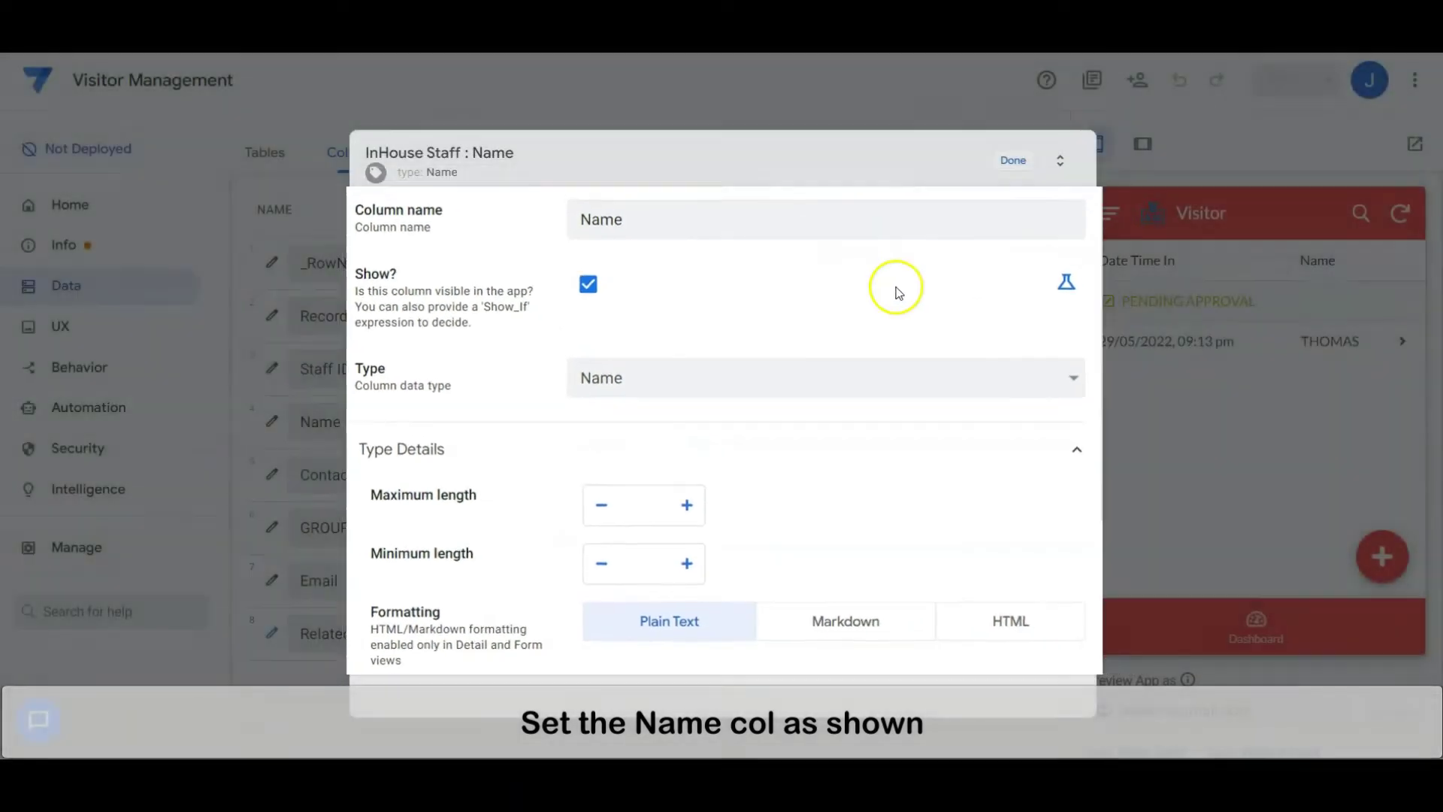
click(1018, 159)
click(271, 477)
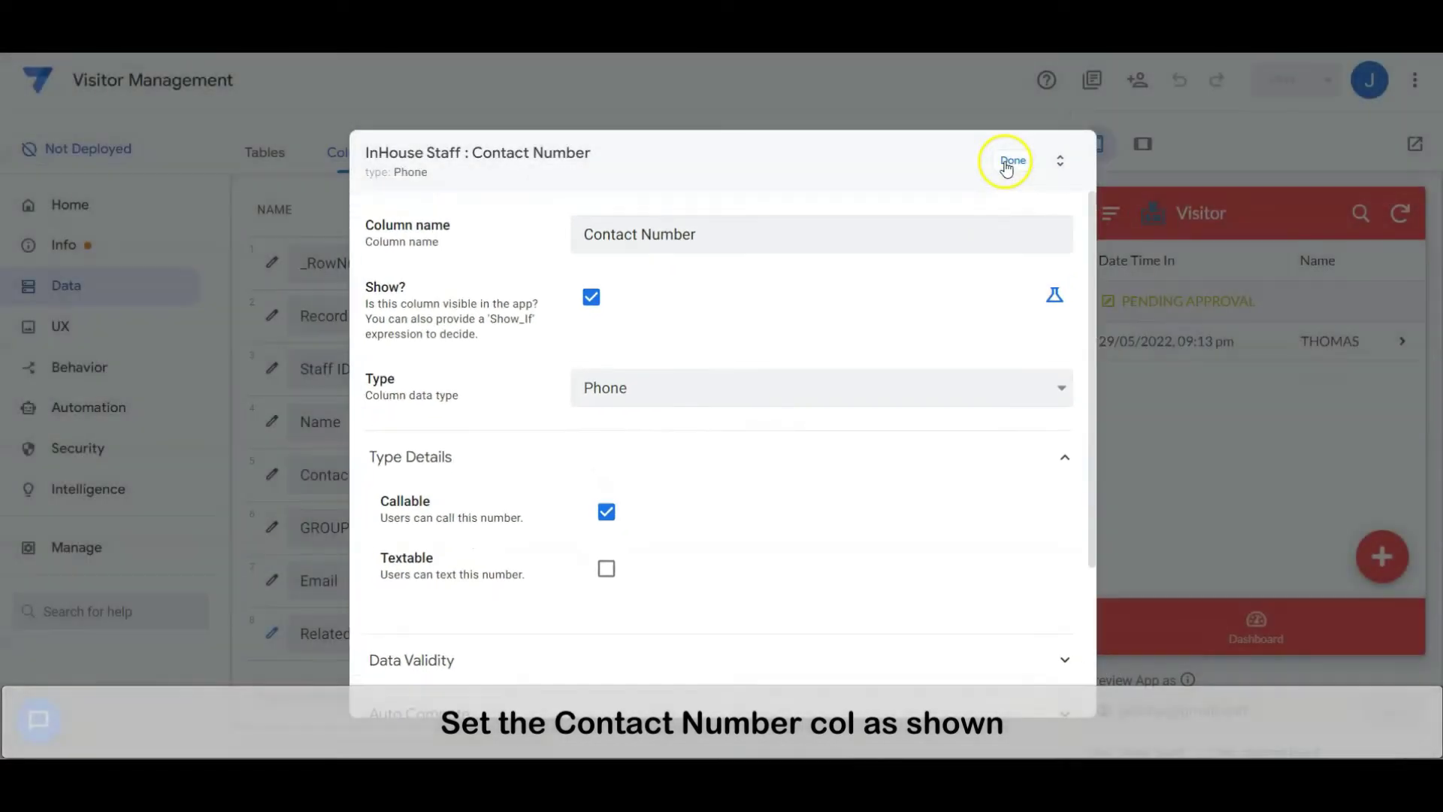
click(1008, 159)
Review the InHouse Staff table's GROUP column definition, including its allowed values, input mode and auto-compute settings
click(312, 519)
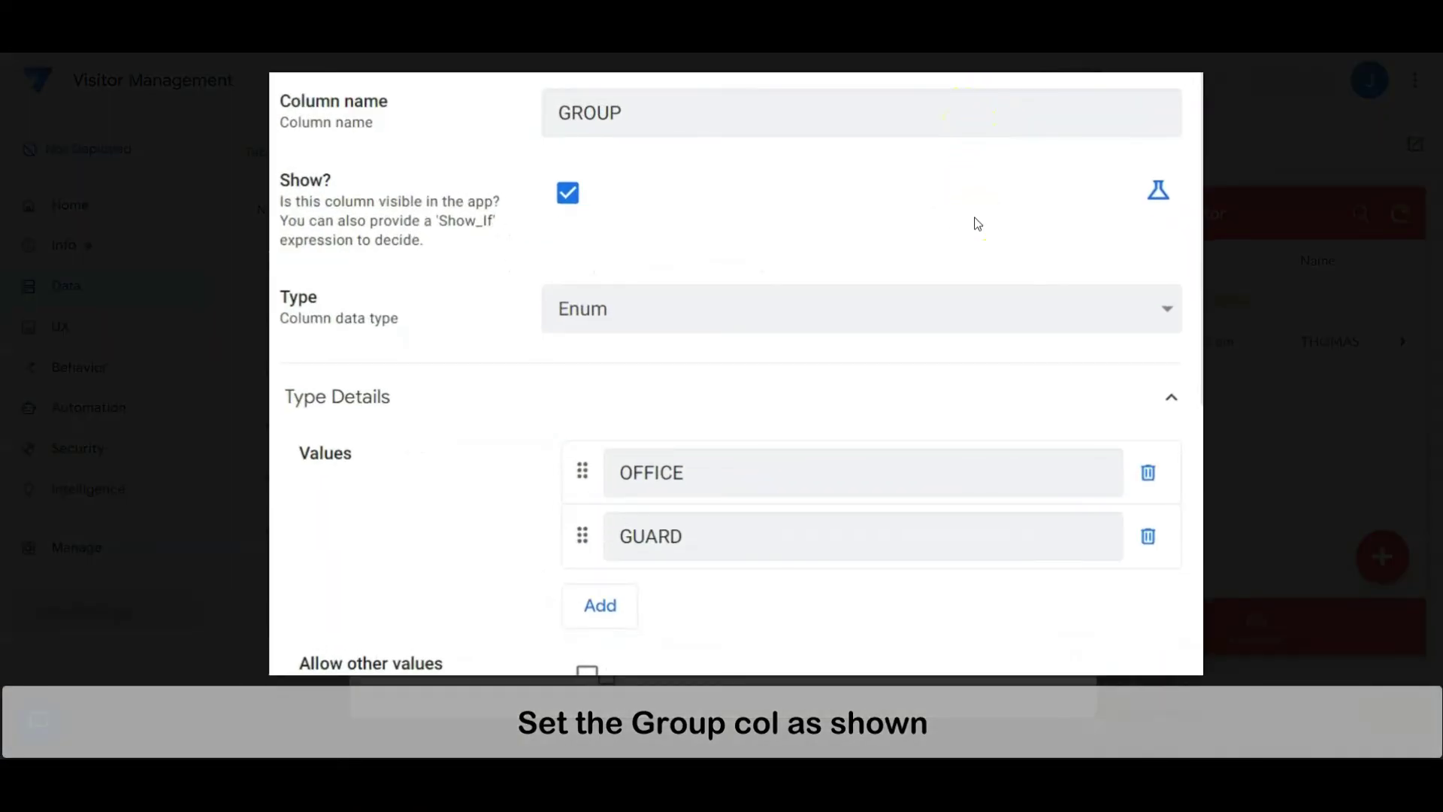
click(993, 210)
scroll(660, 376, down, 8)
click(1131, 485)
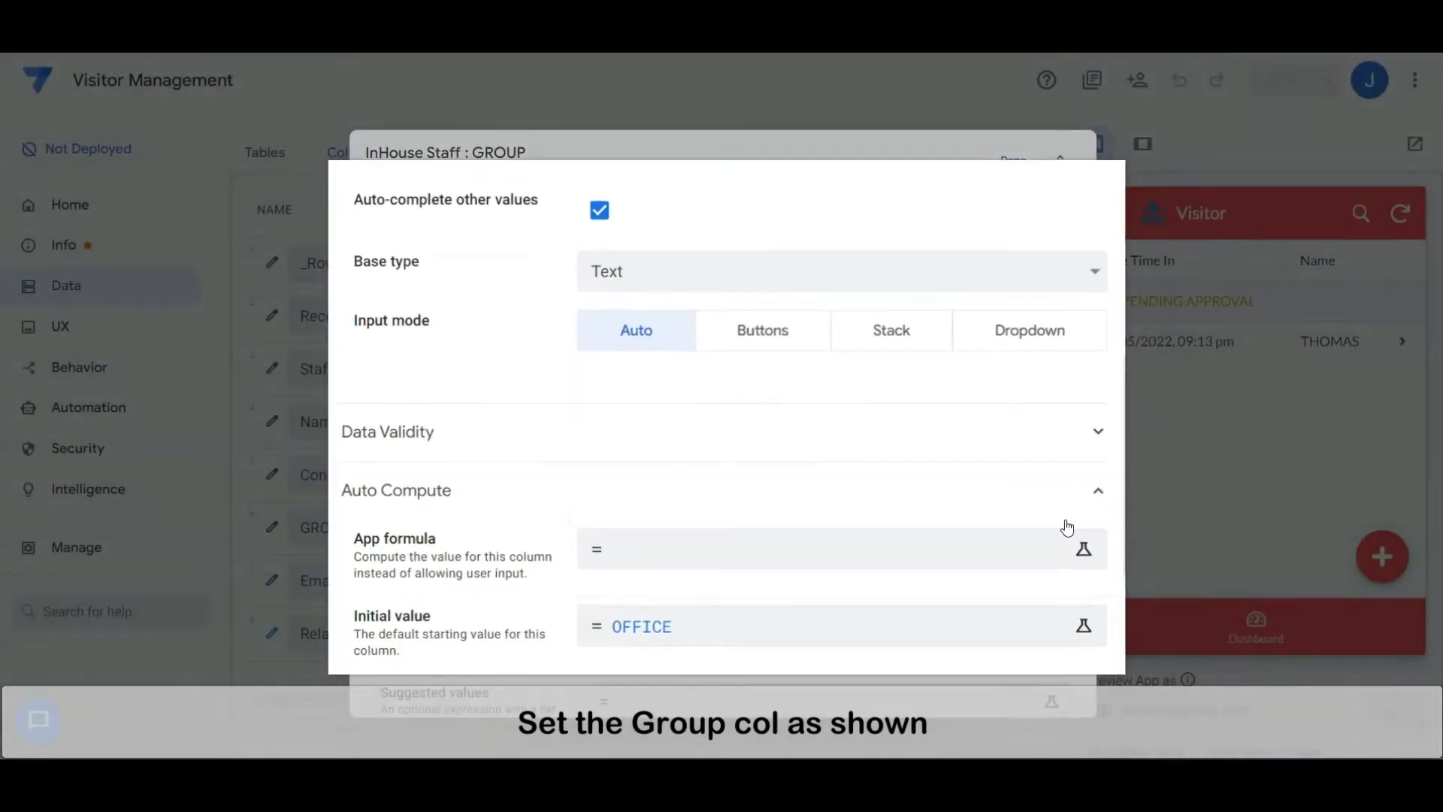
scroll(999, 274, up, 1)
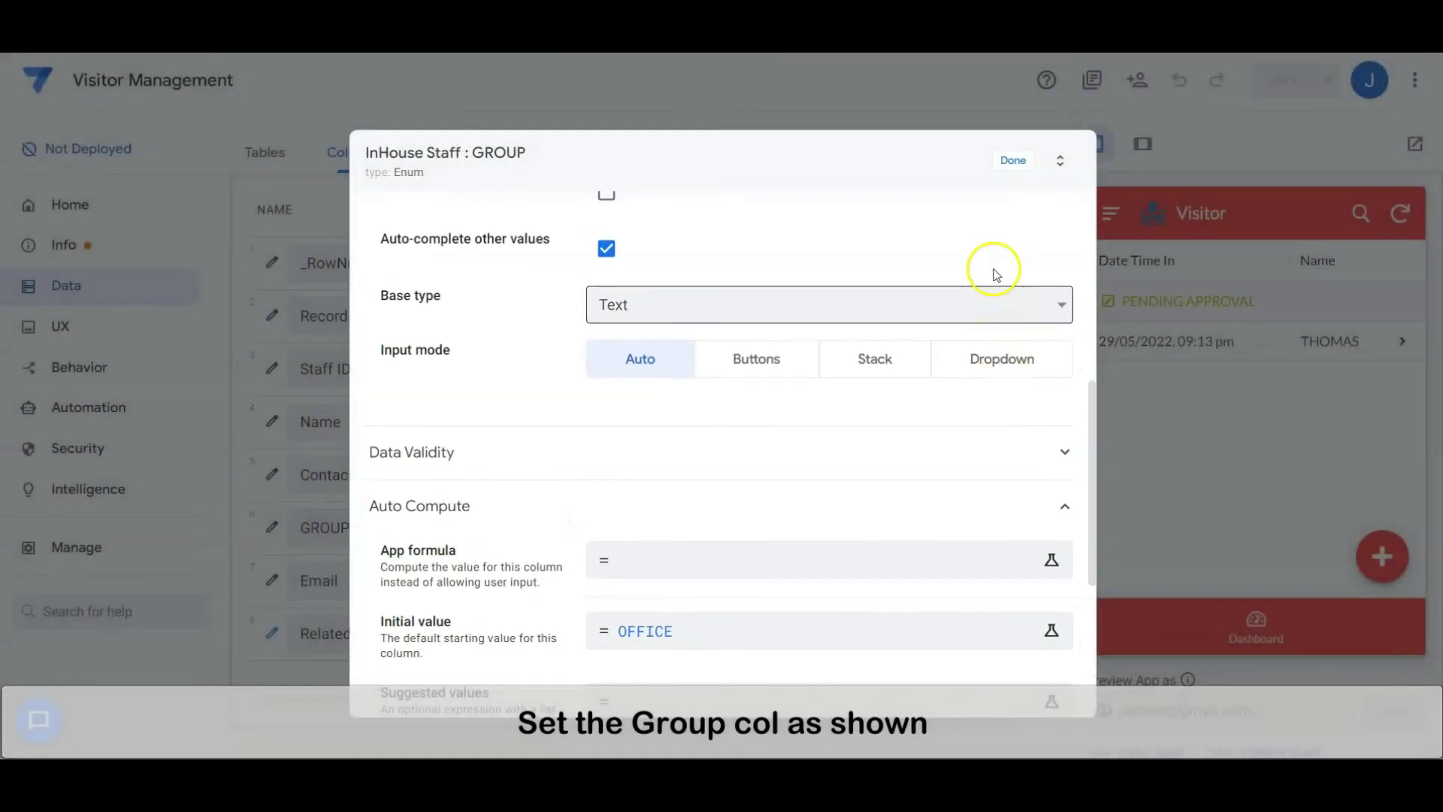
click(1024, 165)
Review the InHouse Staff table's Email column definition and check its Related Visitors virtual column in the list
click(272, 580)
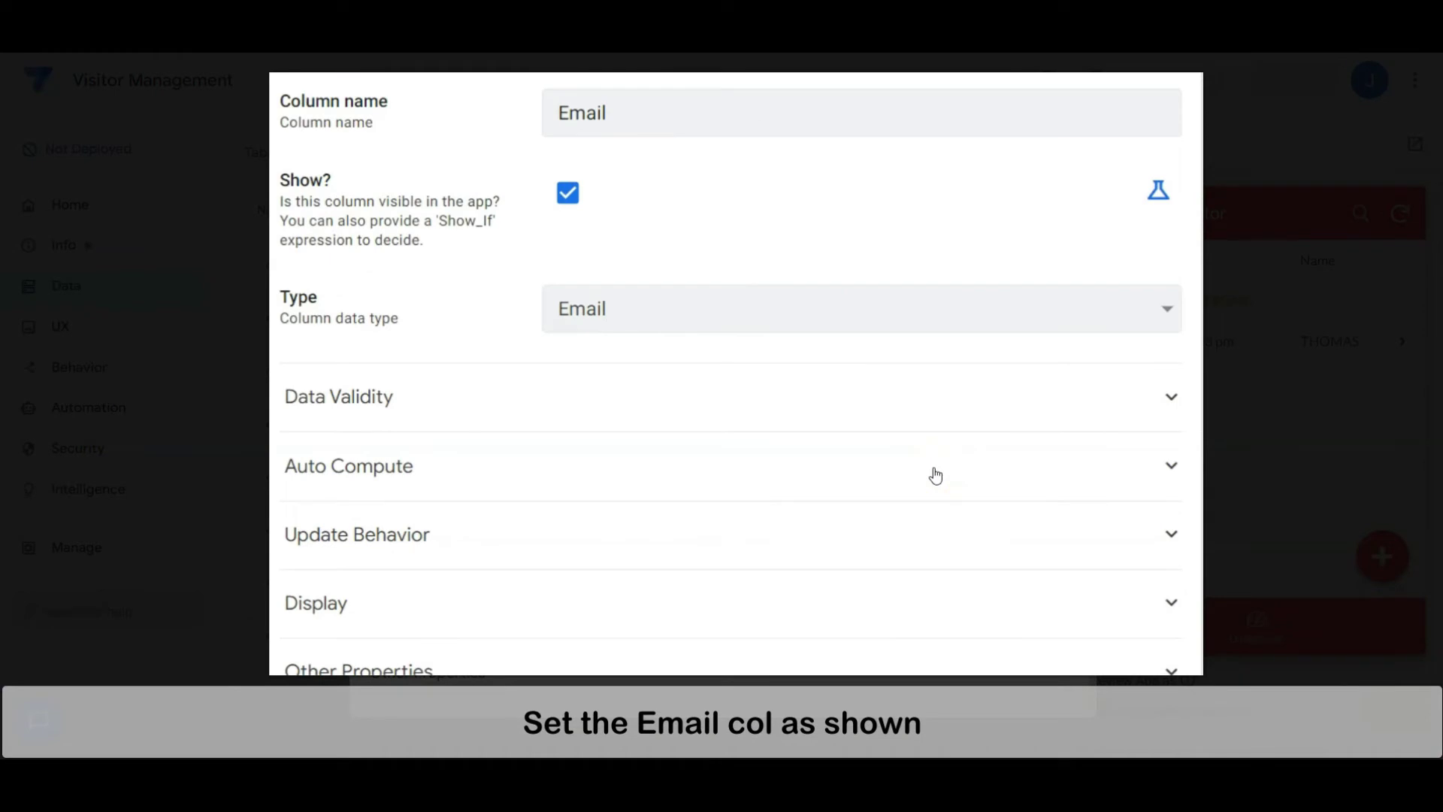
click(935, 481)
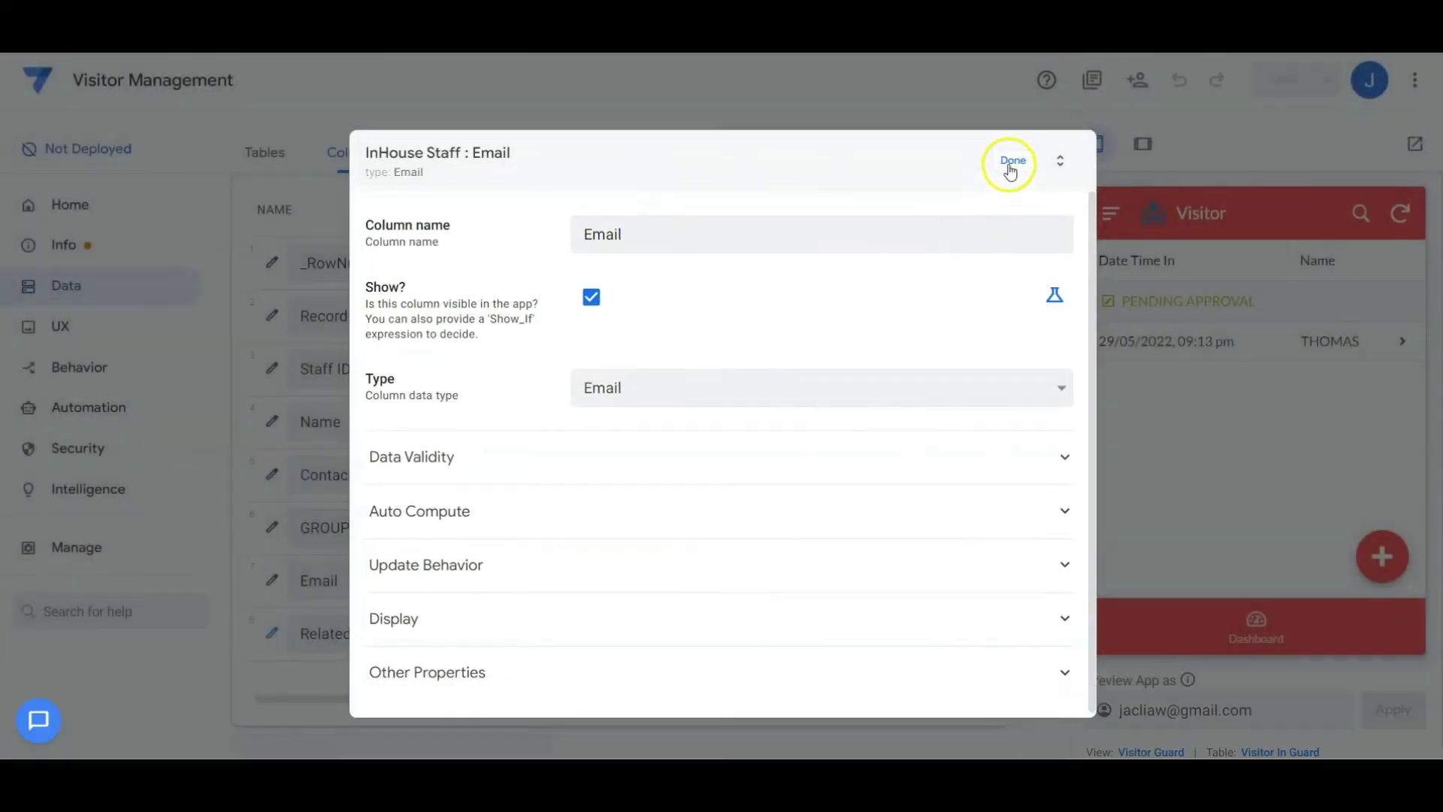
click(1008, 158)
click(475, 638)
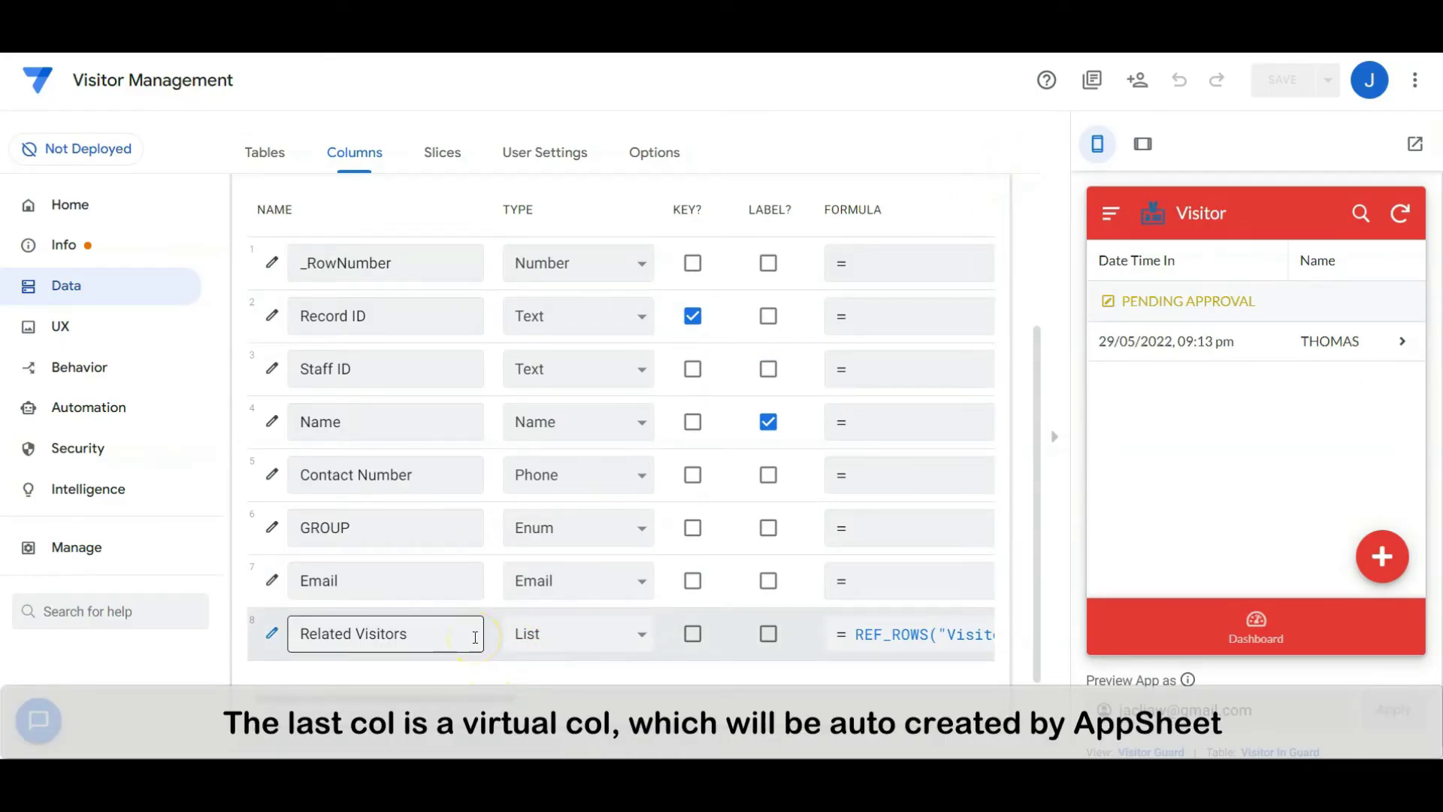
scroll(475, 638, up, 5)
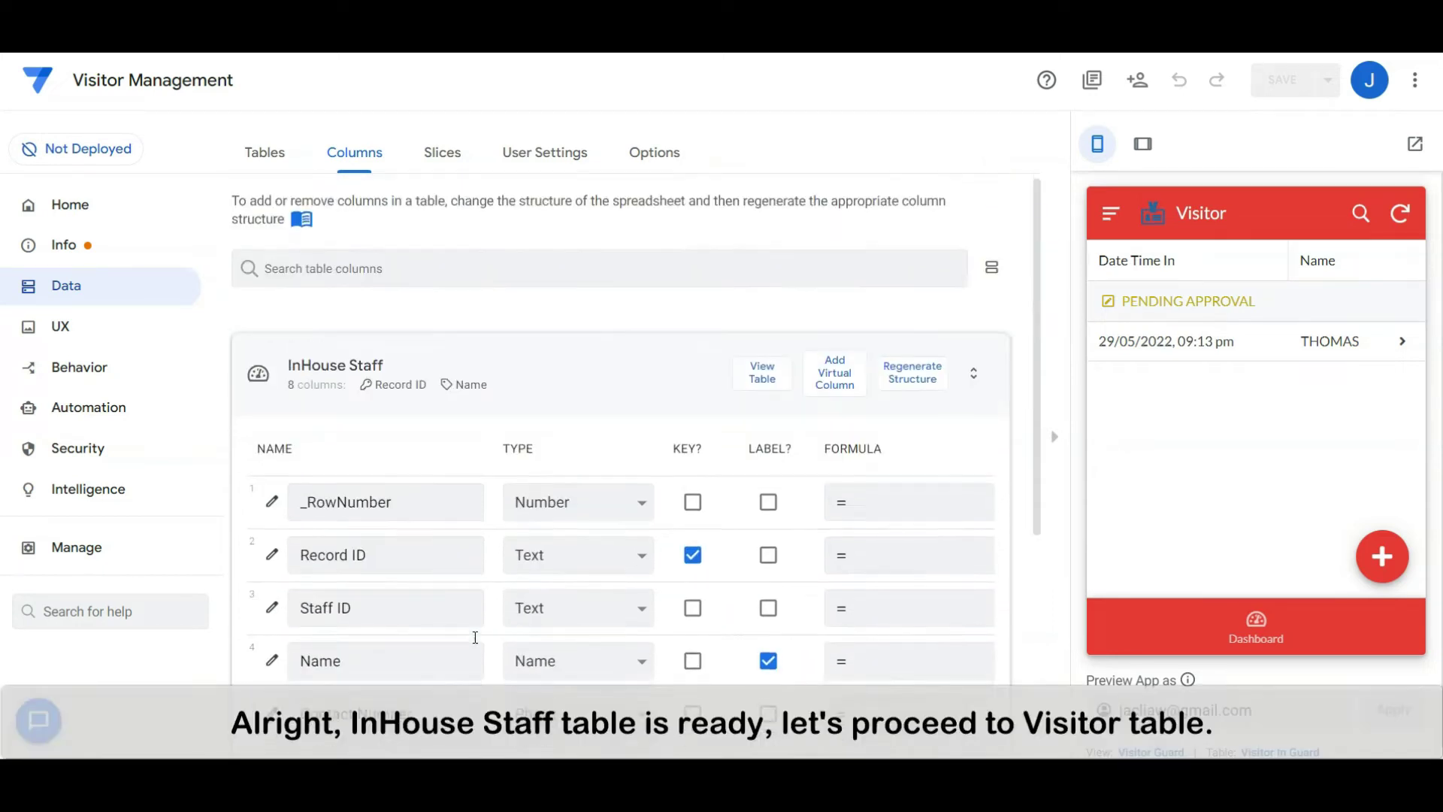
Collapse the InHouse Staff table, expand the Visitor table and look through its columns
click(520, 356)
click(648, 365)
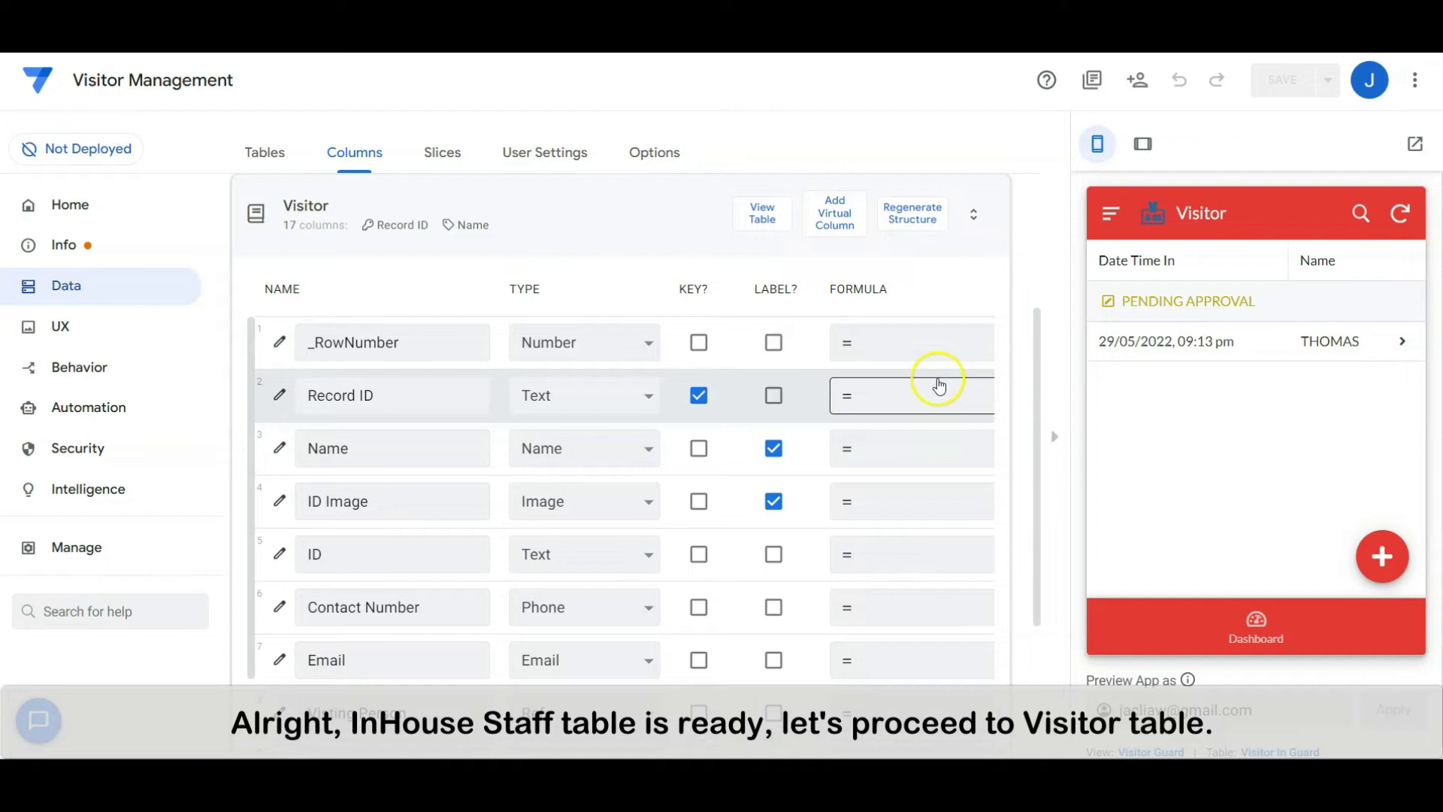
scroll(939, 386, down, 7)
scroll(919, 509, up, 10)
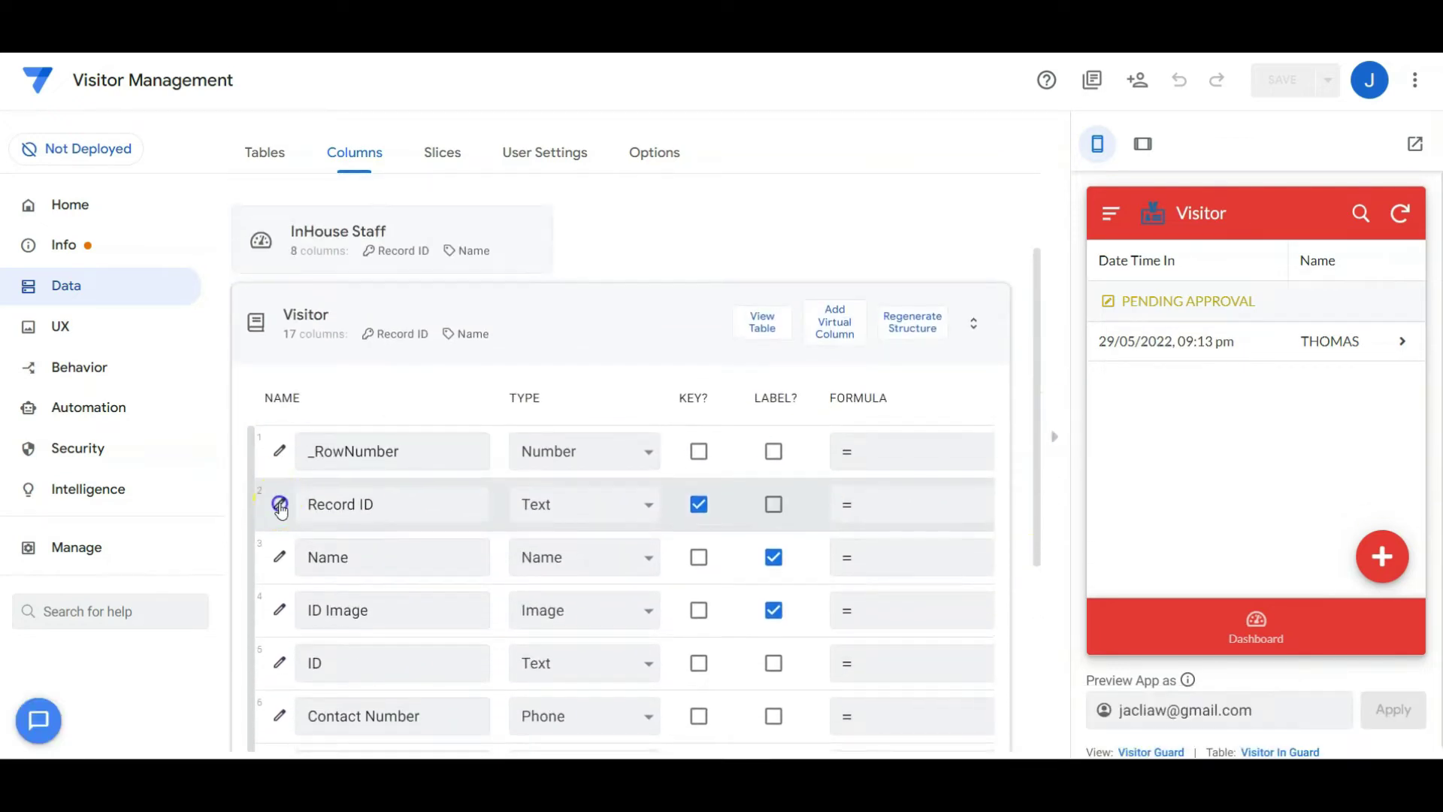
Review the Visitor table's Record ID column definition down to its initial value formula
click(280, 508)
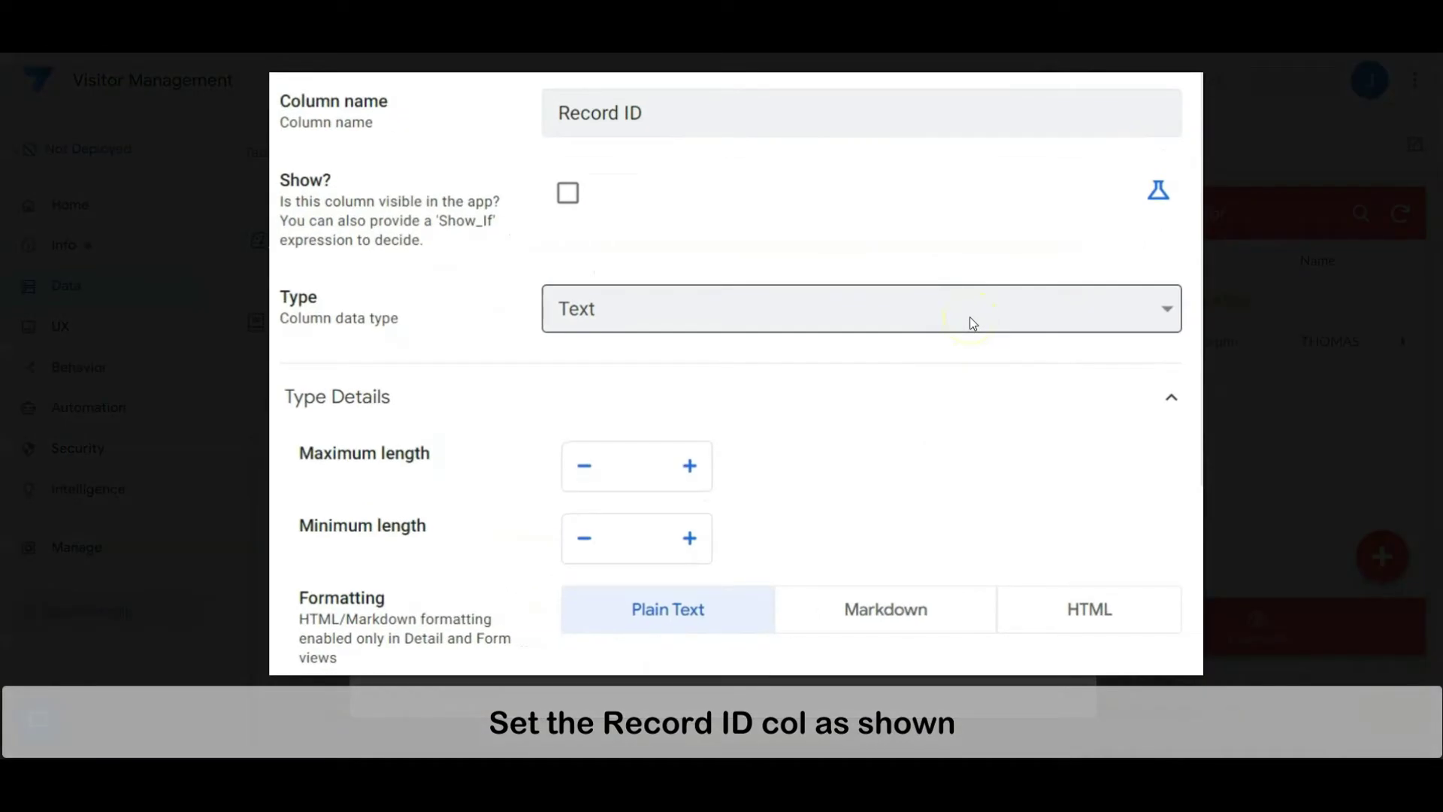
click(990, 385)
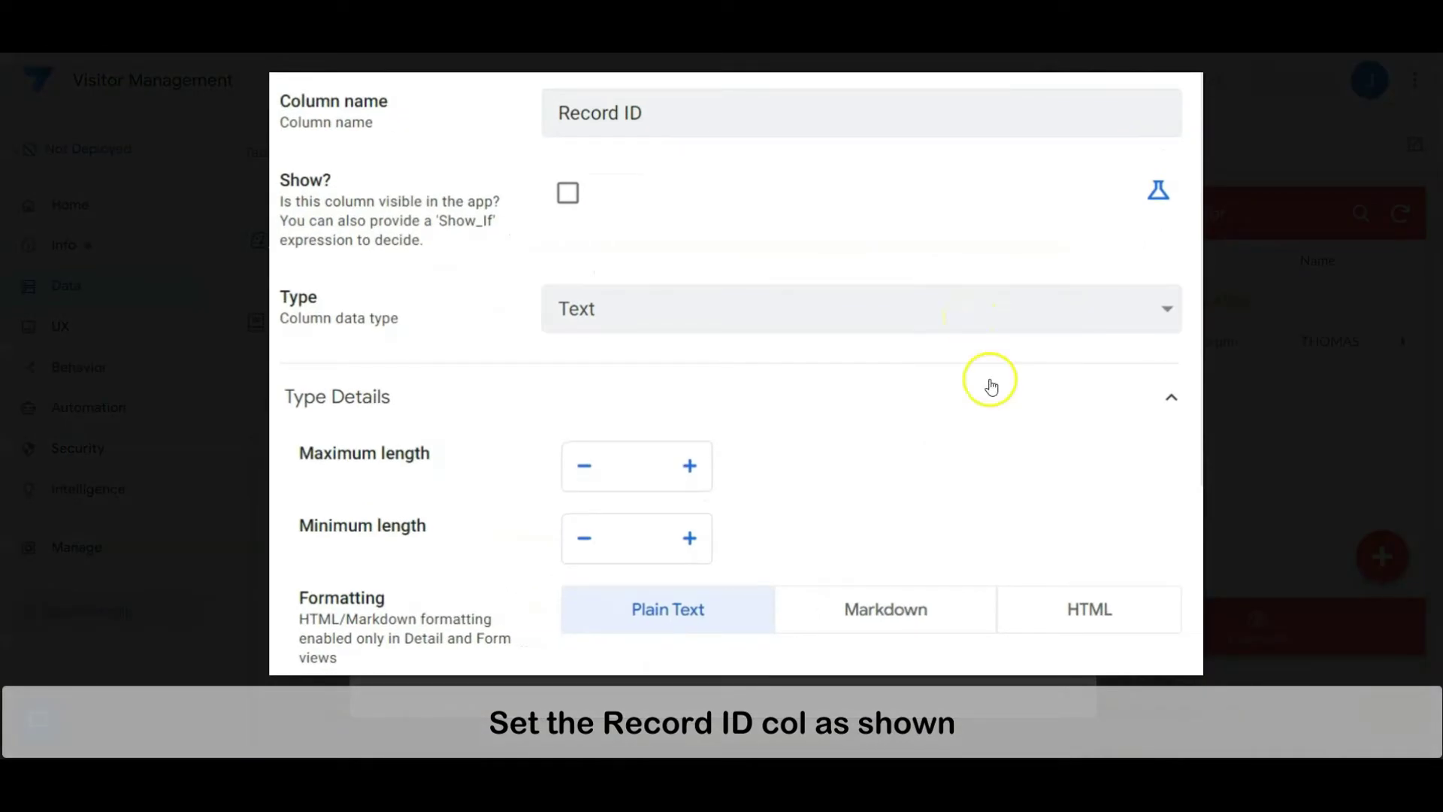
scroll(991, 385, down, 5)
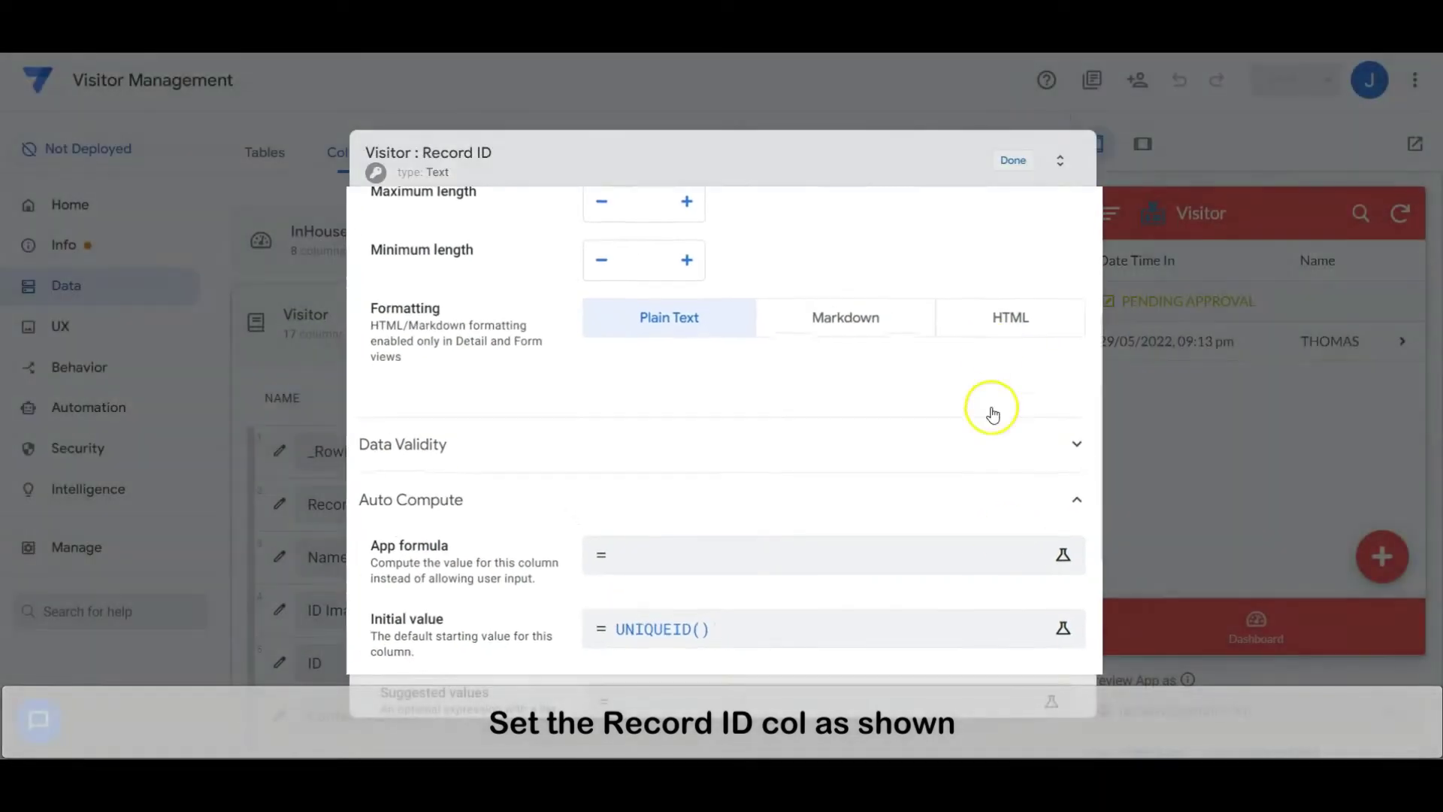
click(1009, 173)
Review the definitions of the Name and ID Image columns in the Visitor table
click(279, 557)
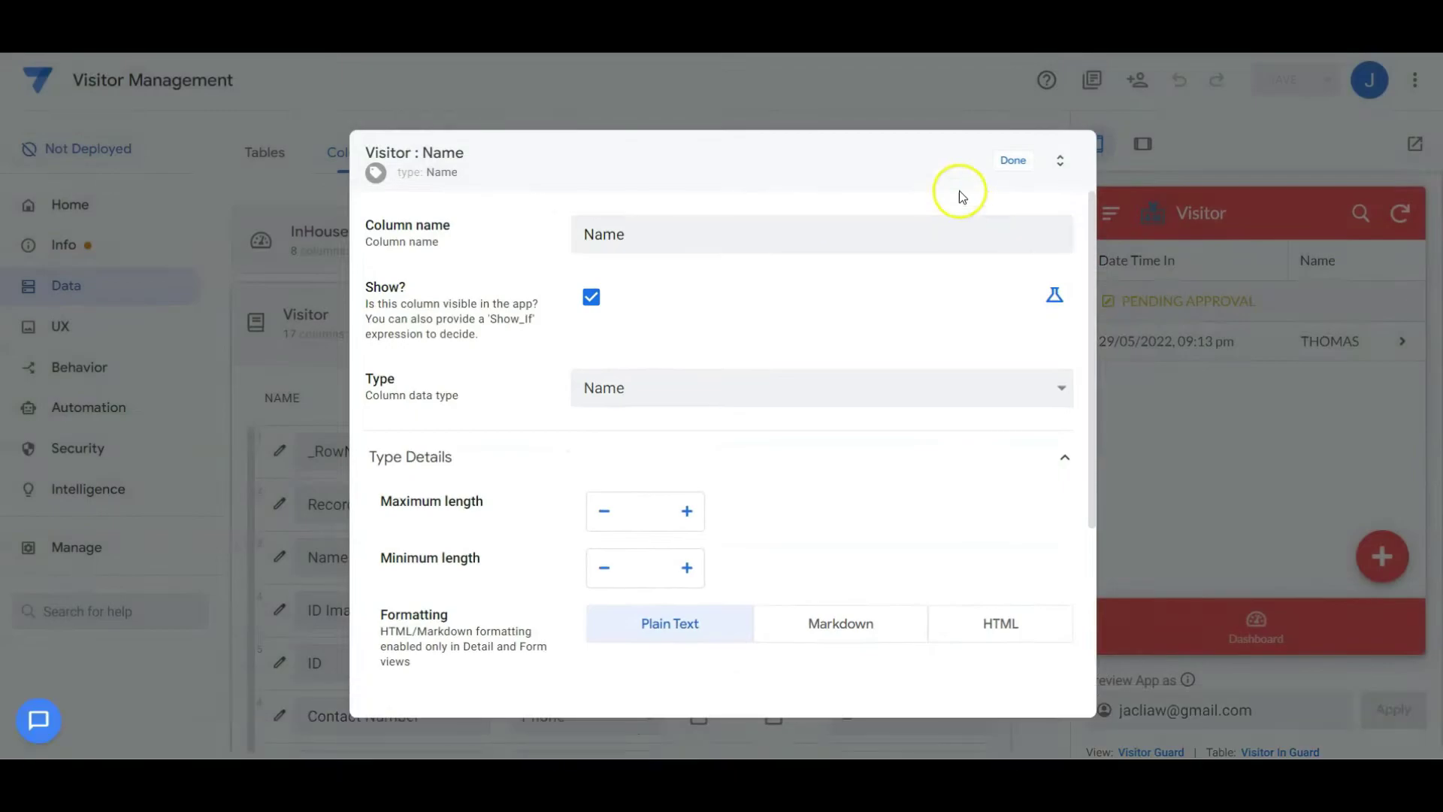
click(1014, 155)
click(279, 610)
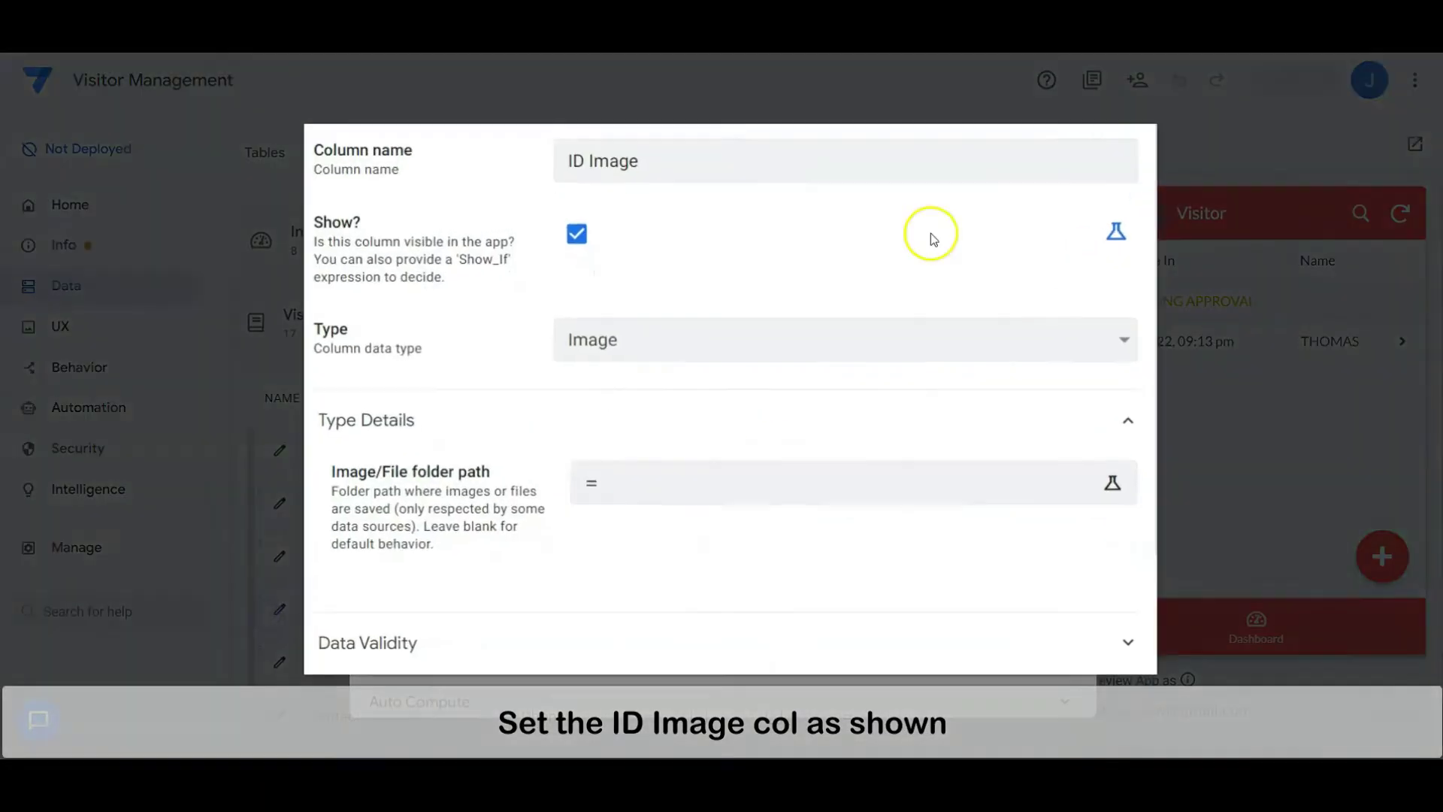
click(1001, 196)
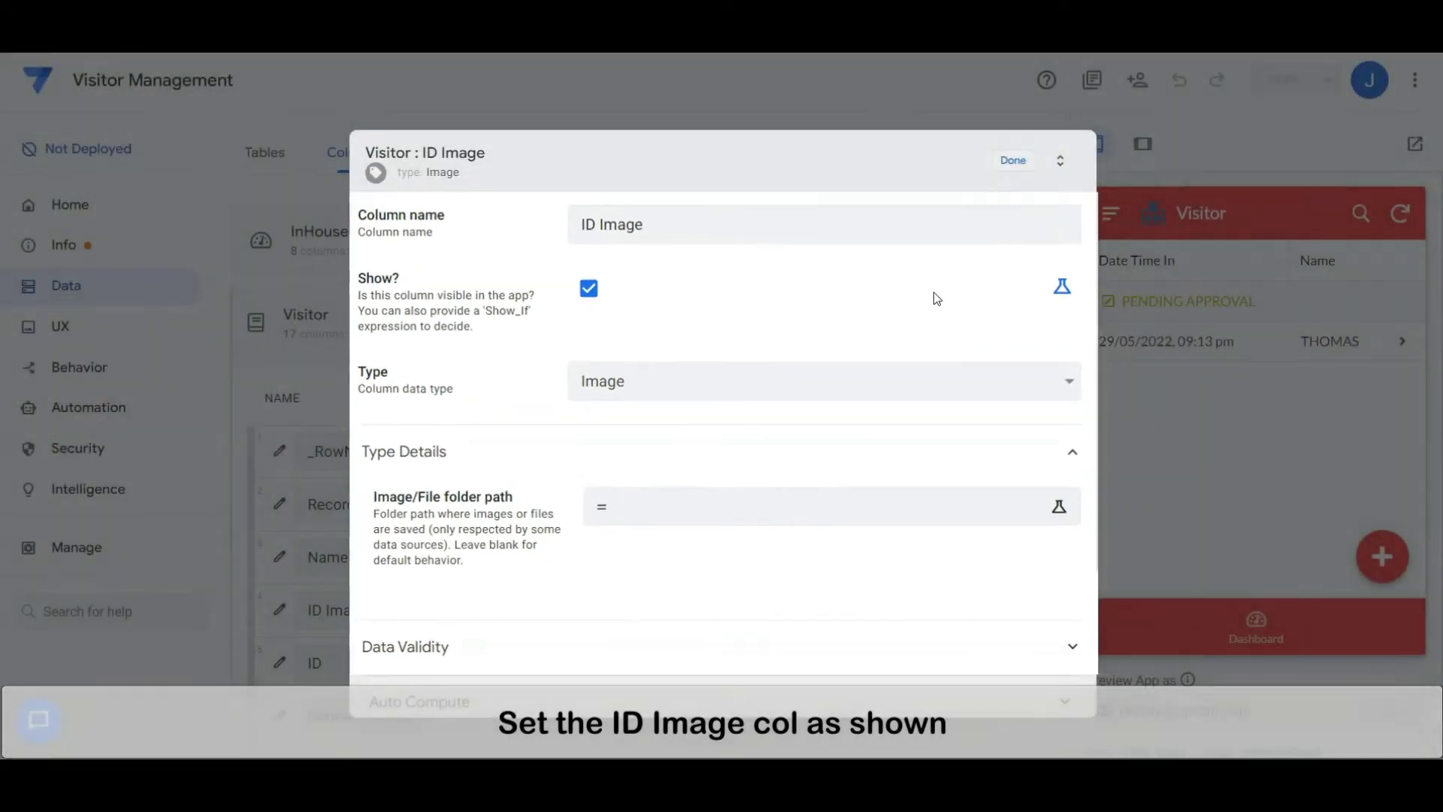
click(1007, 156)
Review the definitions of the ID and Contact Number columns in the Visitor table
click(278, 665)
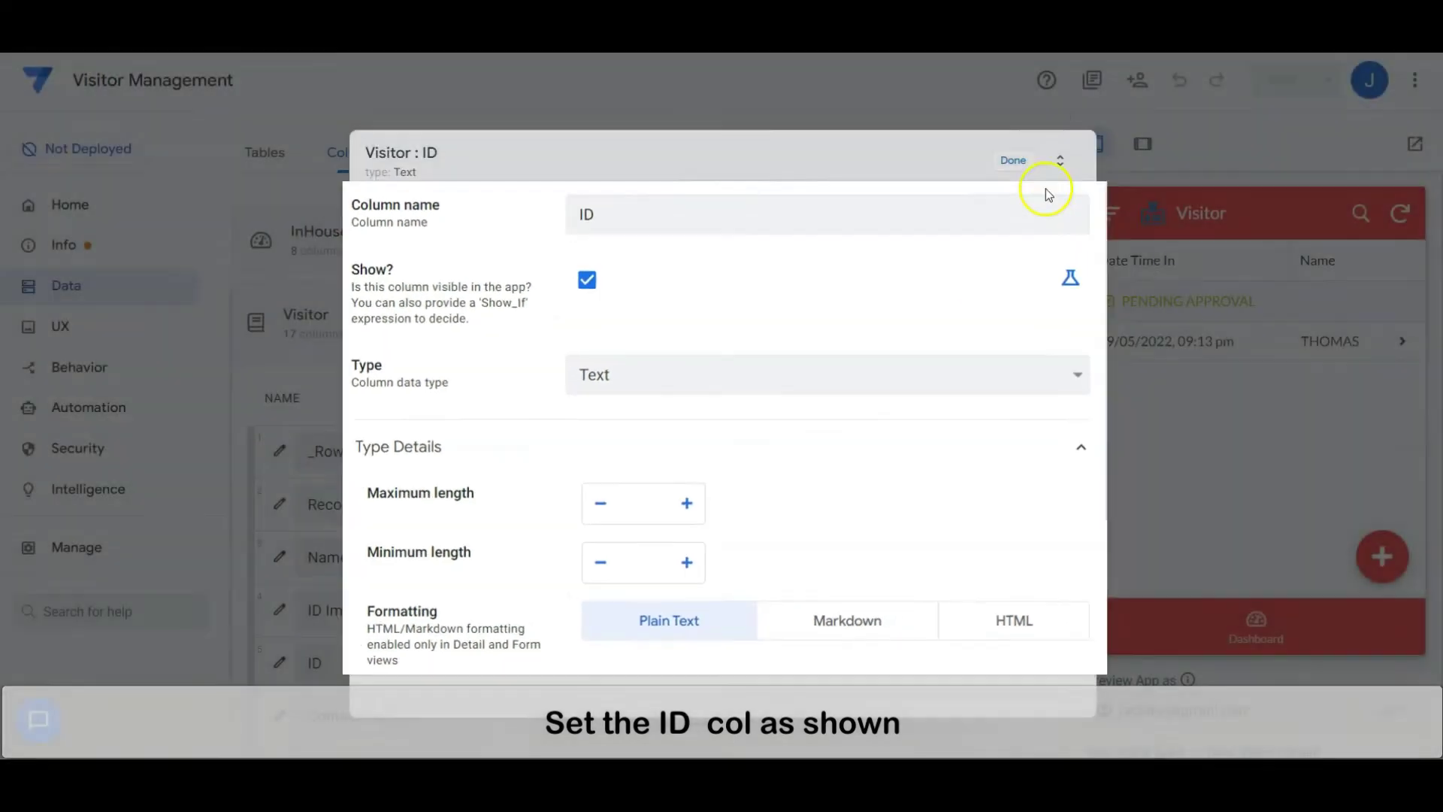
click(1016, 158)
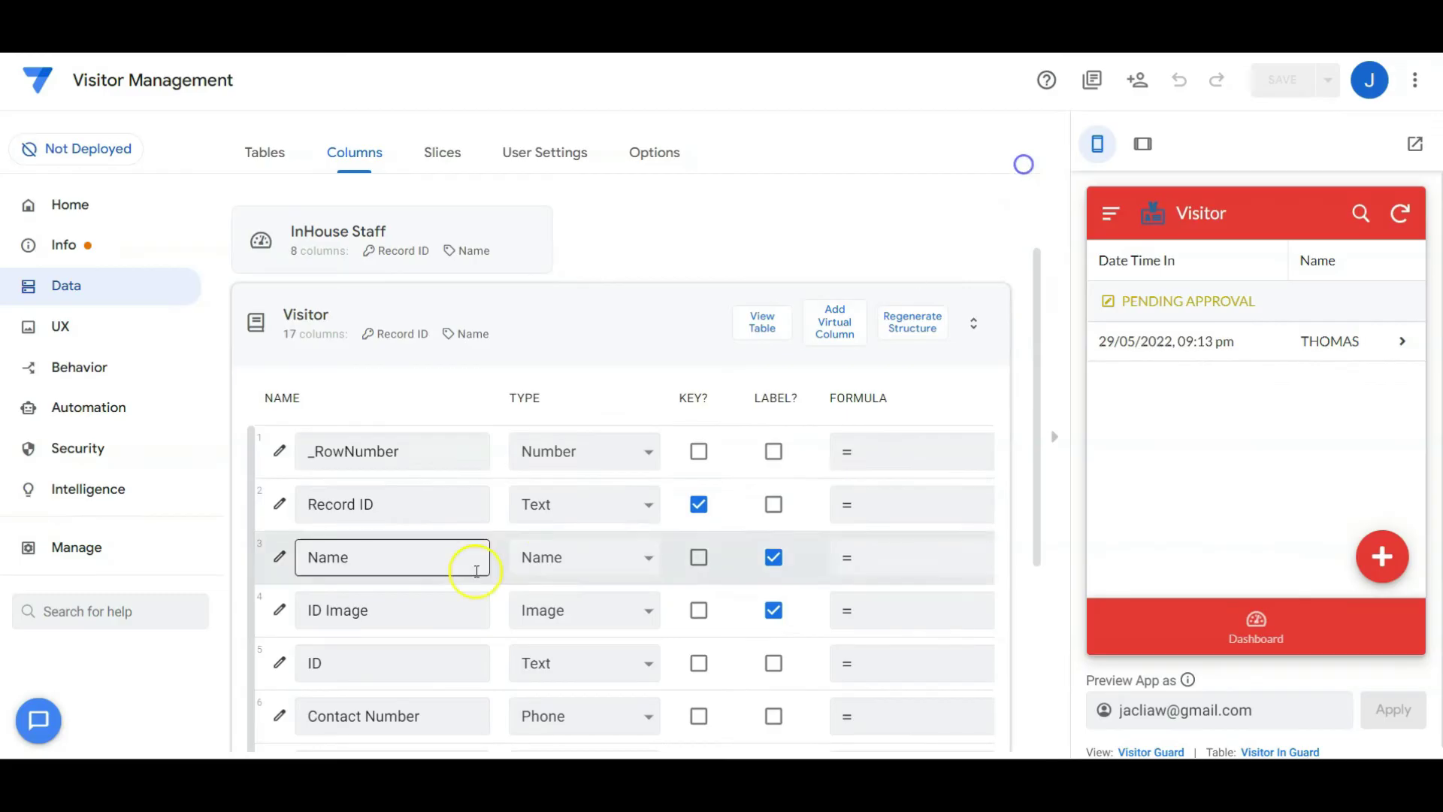
click(279, 715)
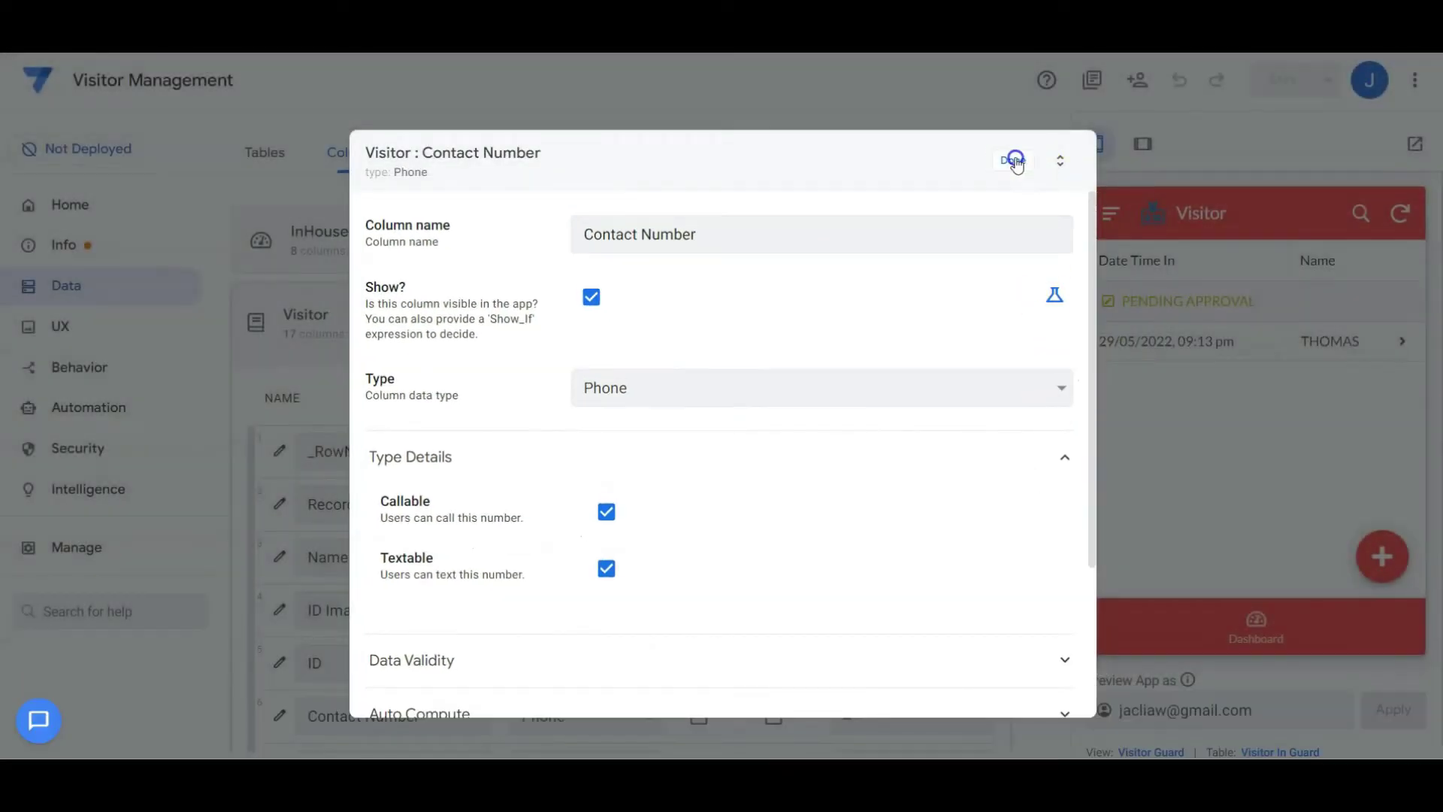
click(1015, 155)
Review the Visitor table's Email column definition
scroll(1039, 500, down, 5)
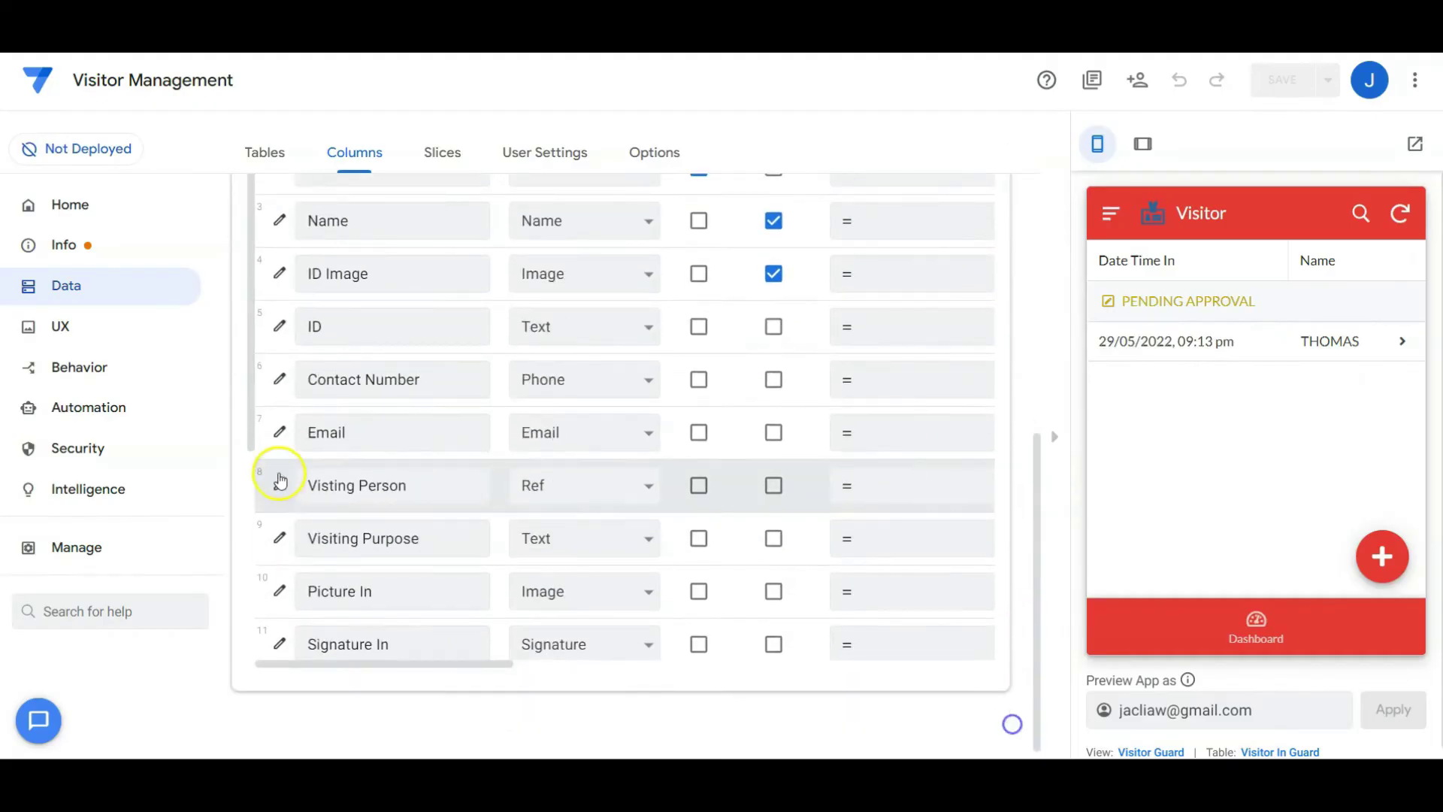
click(279, 428)
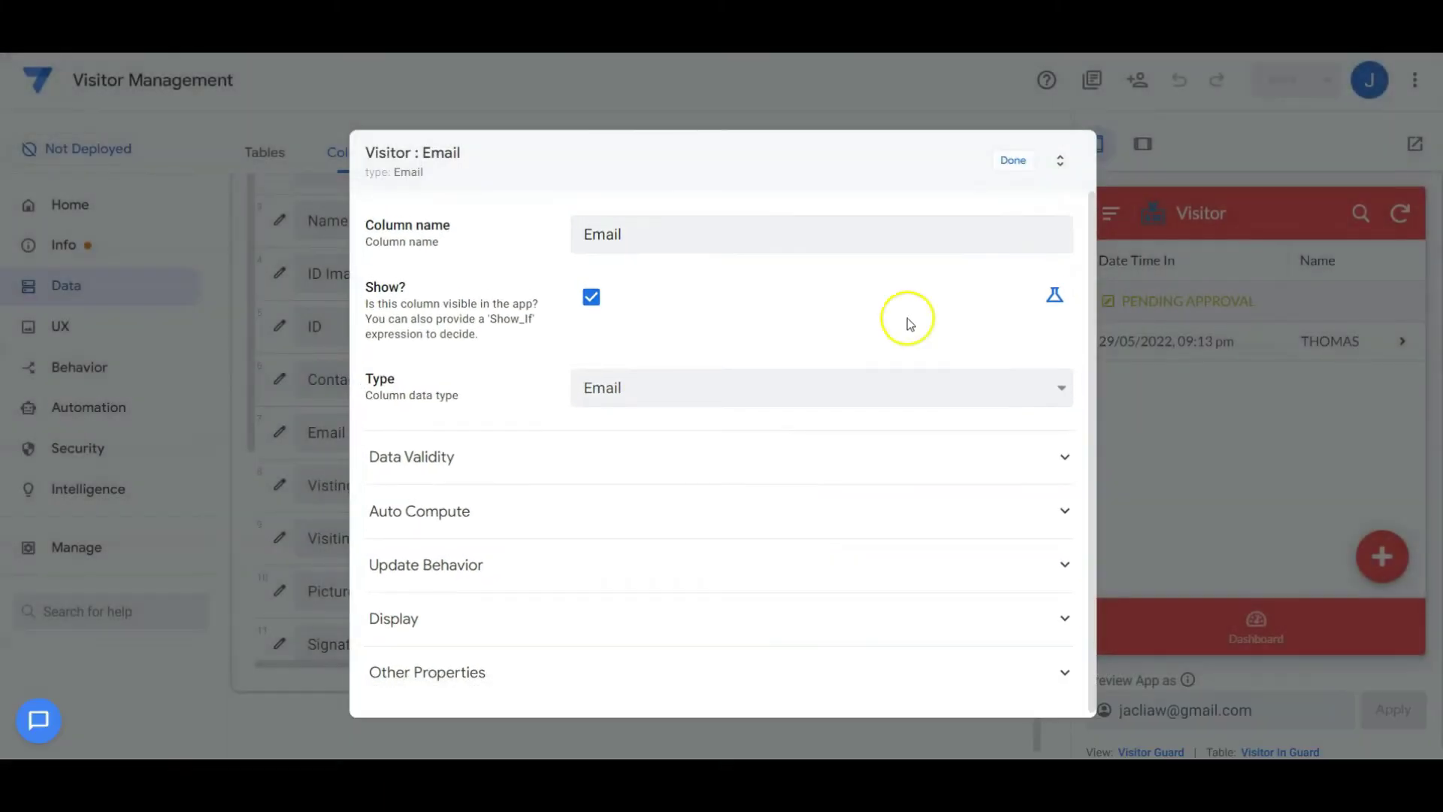
click(1012, 154)
Check the Visitor table's Visting Person reference column and the filter, columns and update mode of the InHouse Staff Office Read Only slice
click(279, 484)
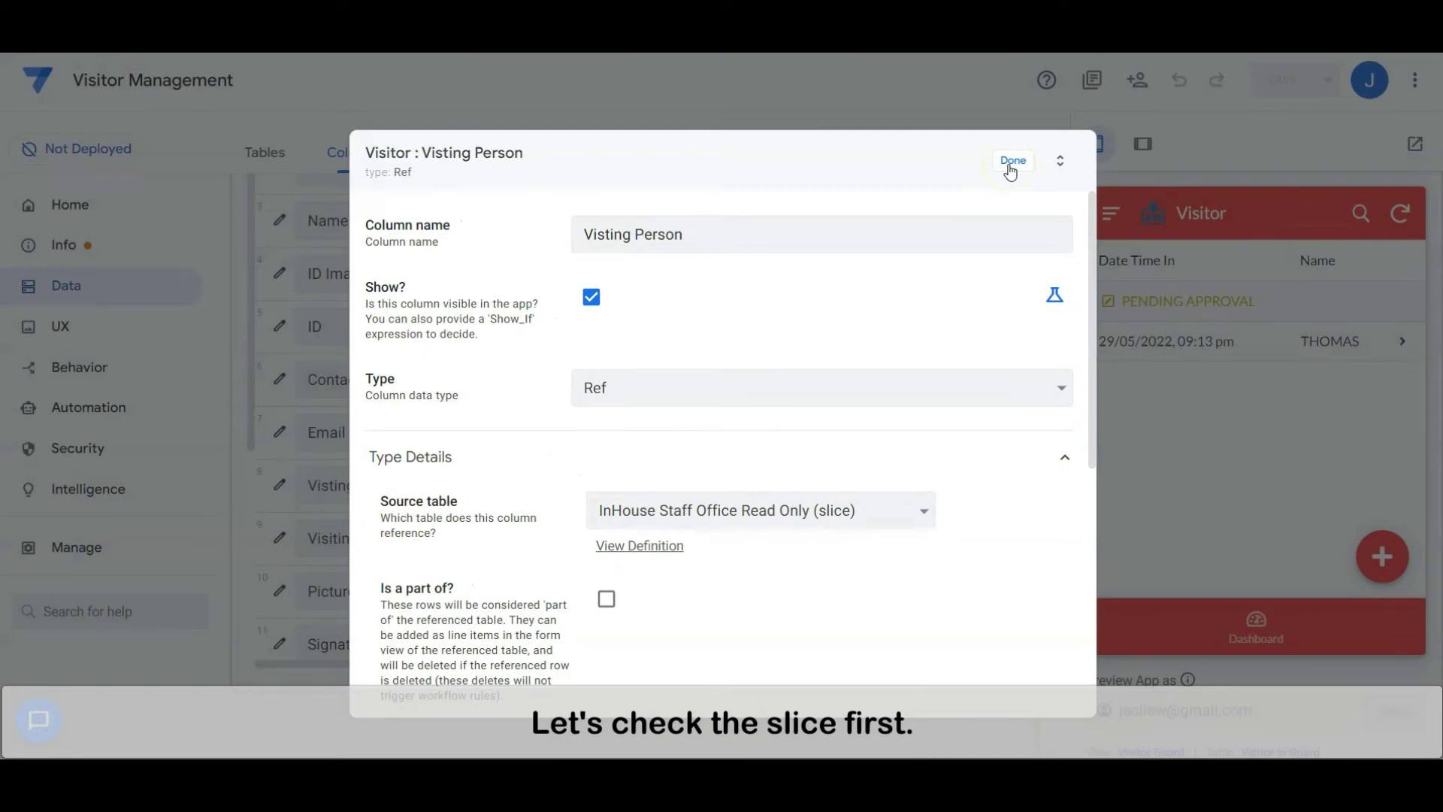
click(1012, 161)
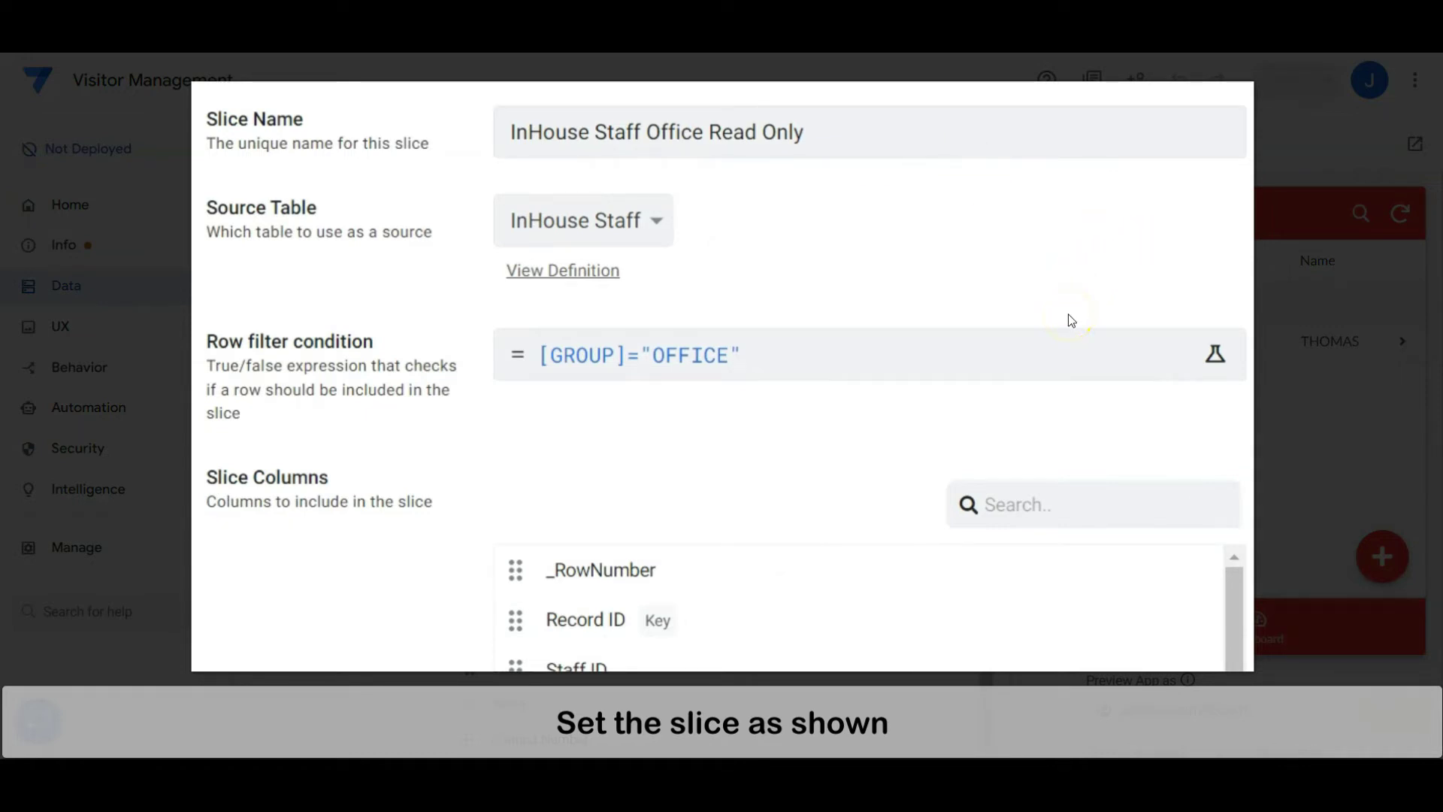
scroll(1215, 324, down, 9)
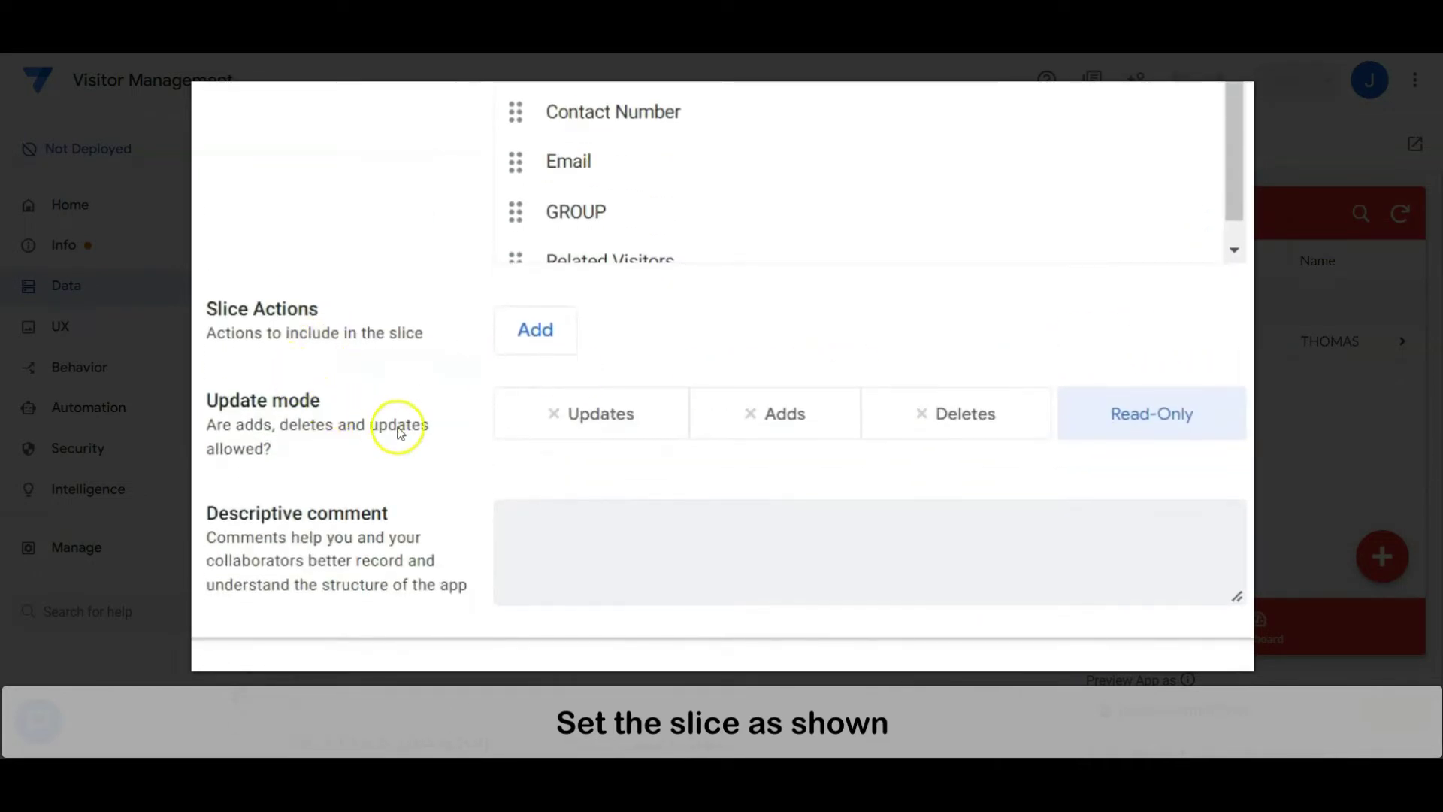
Check the update mode of the InHouse Staff Office Read Only slice and collapse its settings
click(1224, 428)
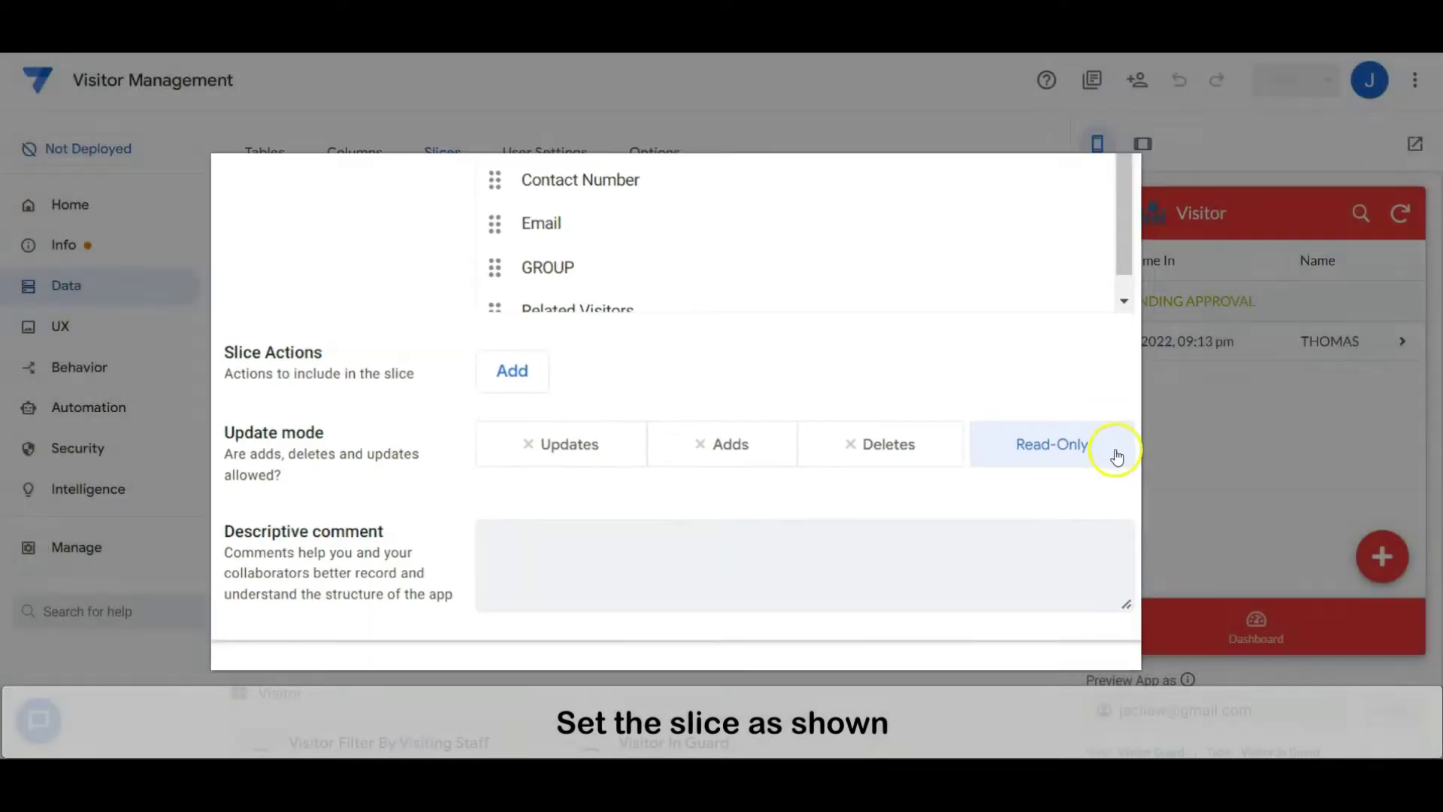
scroll(983, 494, up, 3)
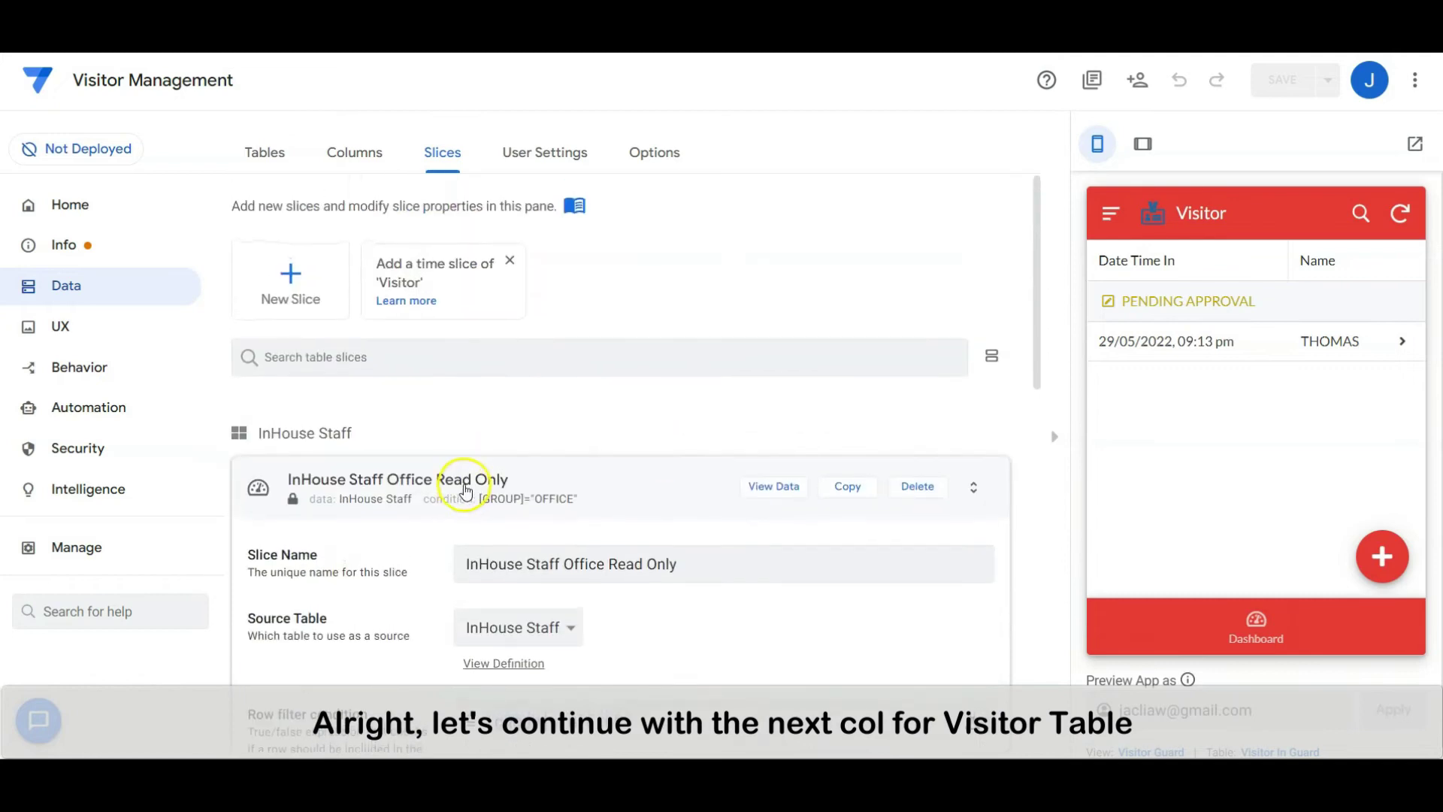
click(466, 476)
Return to the Visitor table's columns and review the Visiting Purpose column definition
click(345, 160)
scroll(823, 495, down, 4)
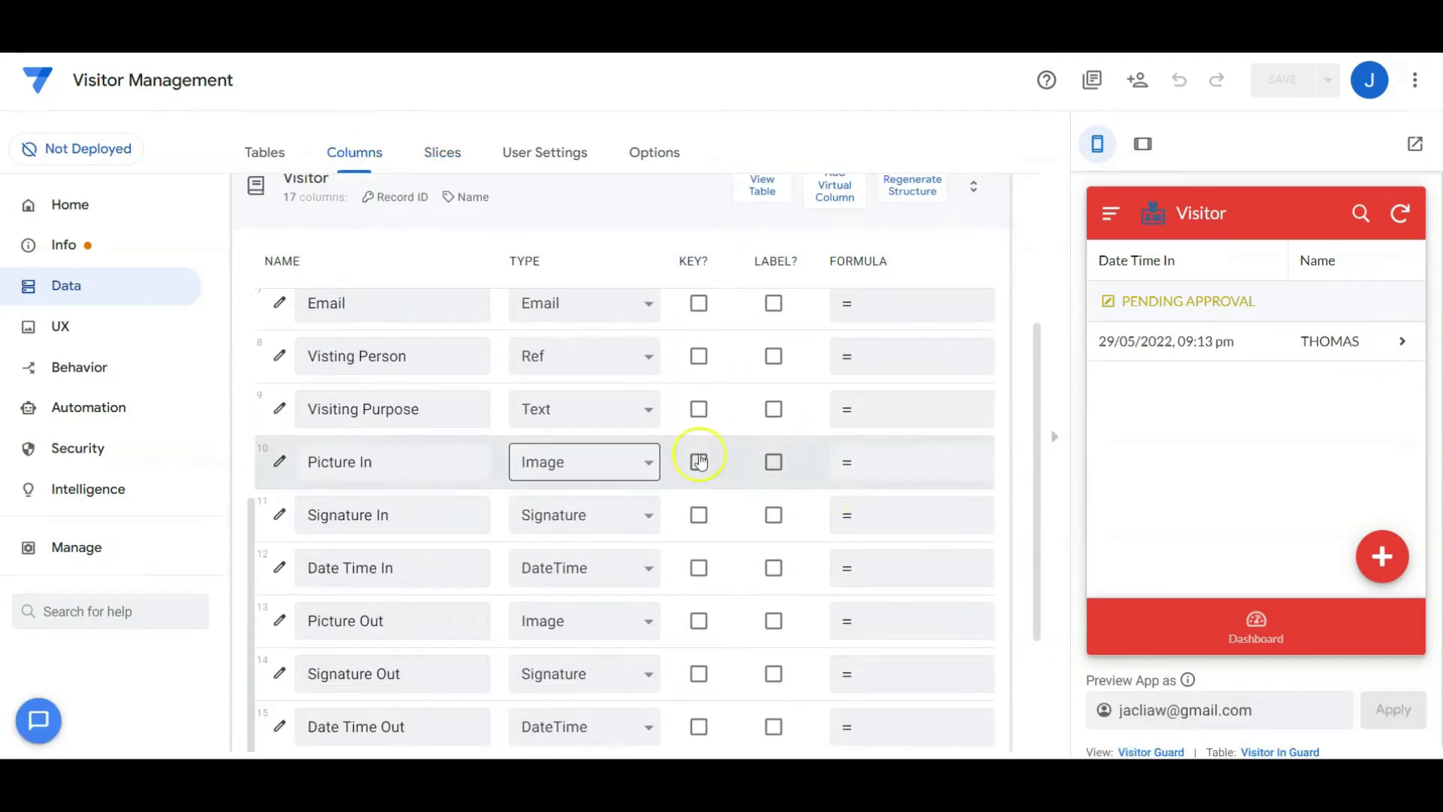
click(278, 409)
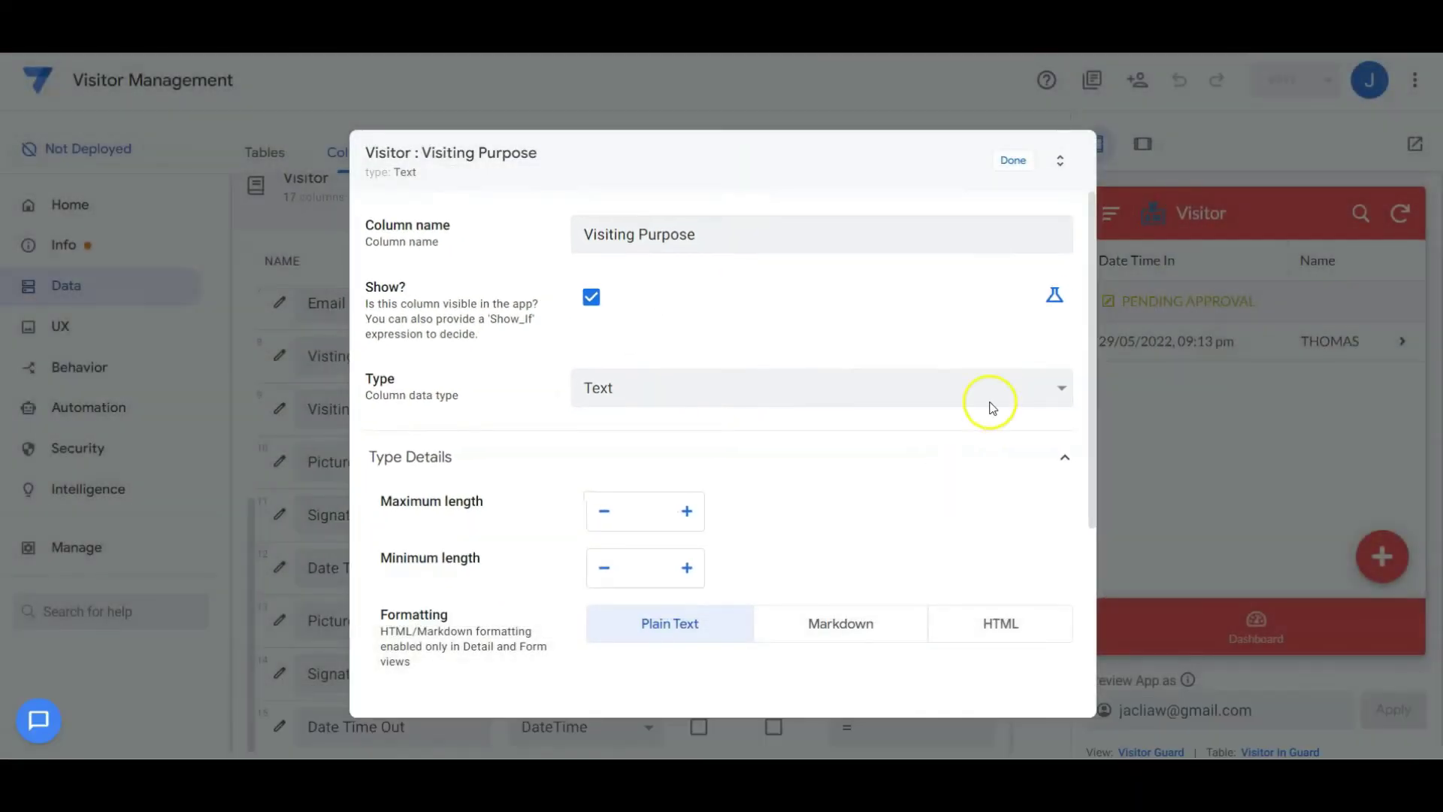
click(202, 328)
Review the definitions of the Picture In and Signature In columns in the Visitor table
click(280, 461)
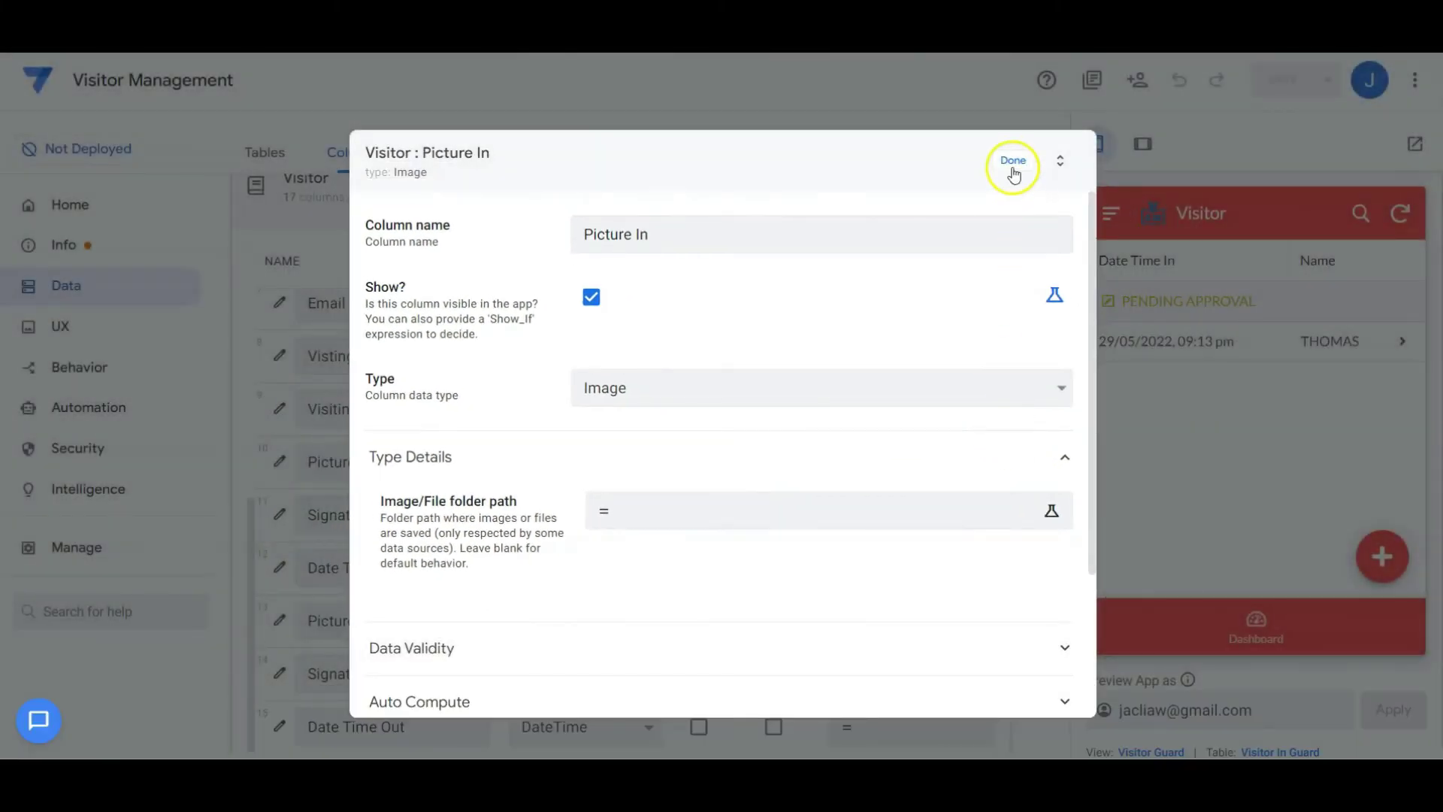
click(1014, 167)
click(279, 514)
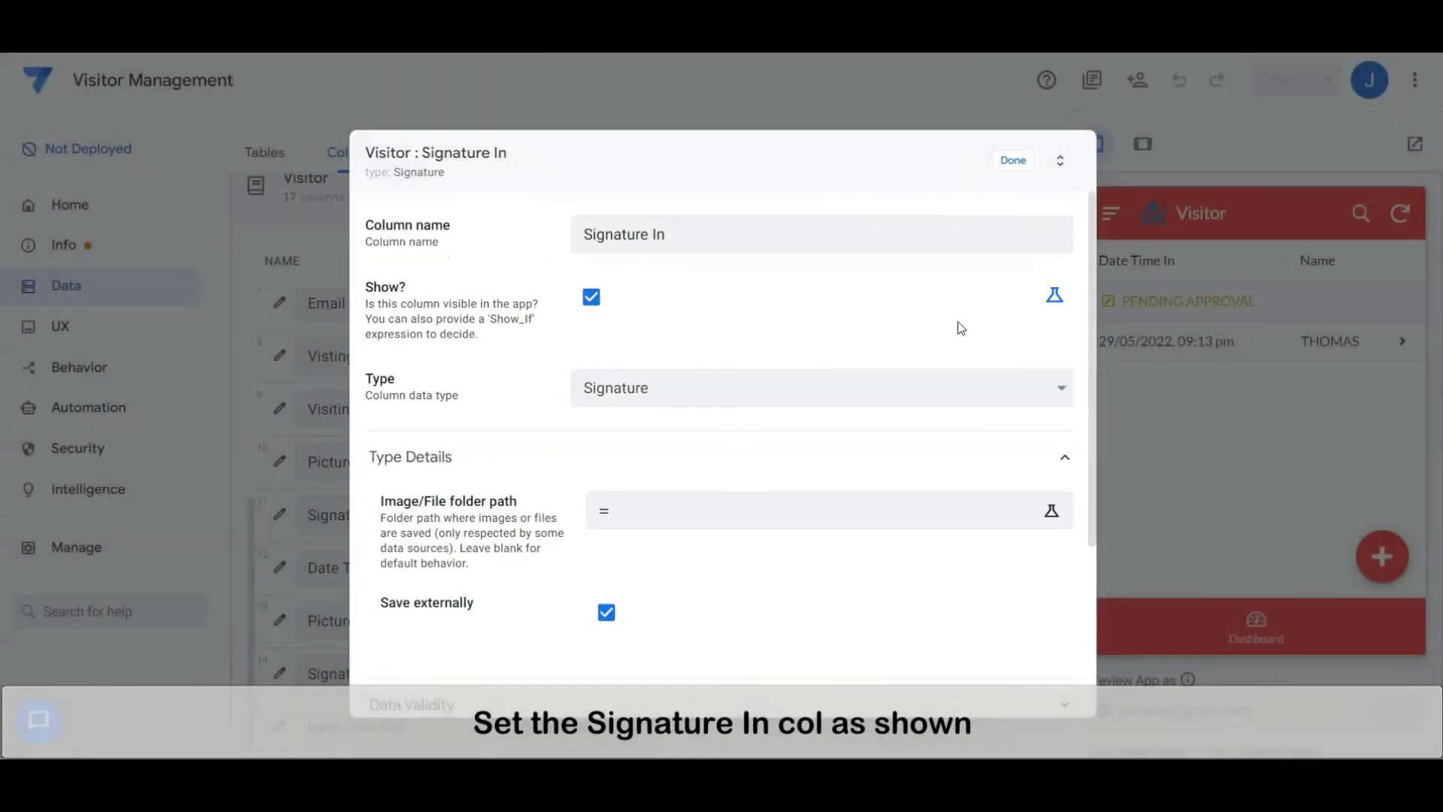
click(1024, 172)
Review the Visitor table's Date Time In column definition, including its type details and initial value
click(277, 565)
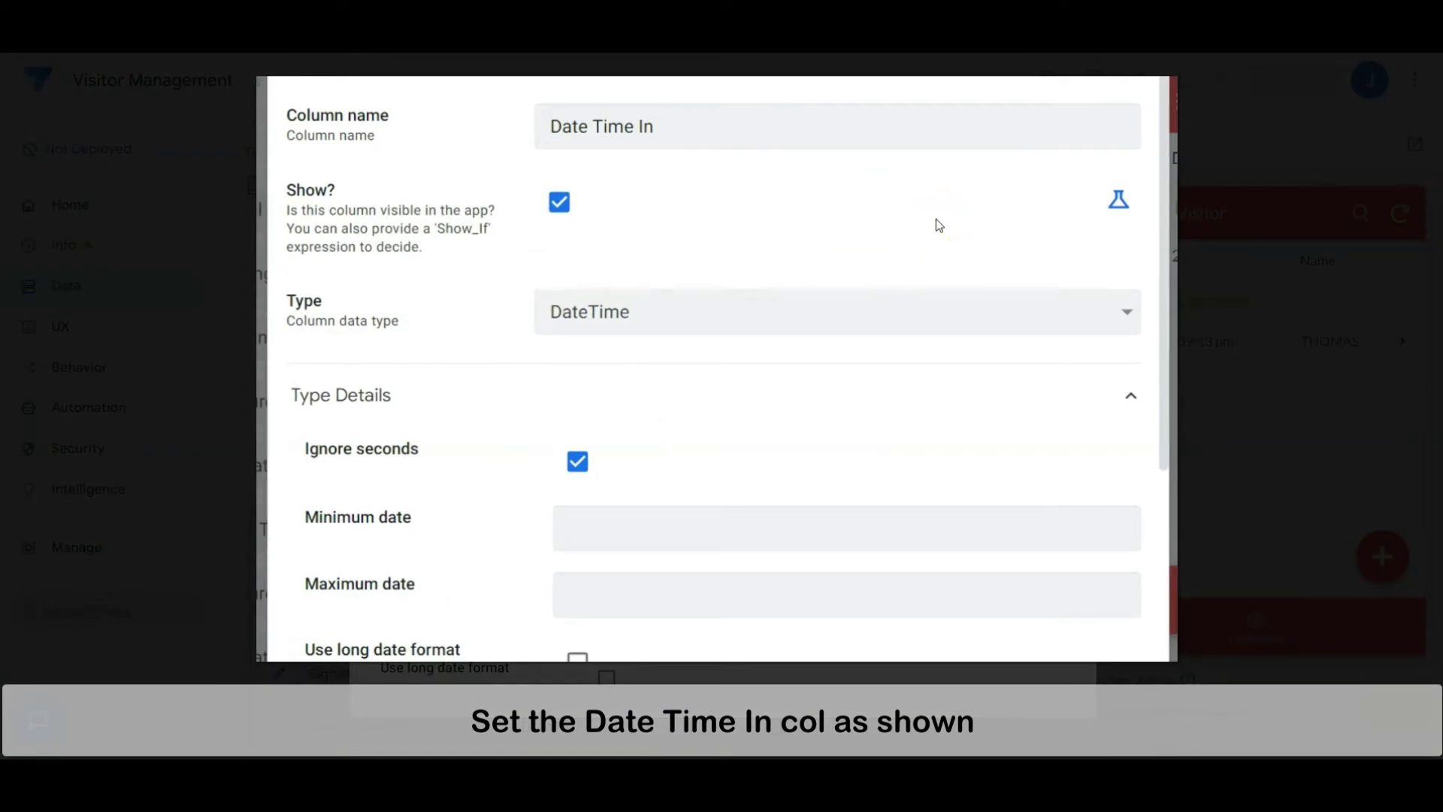
scroll(936, 220, down, 5)
click(845, 460)
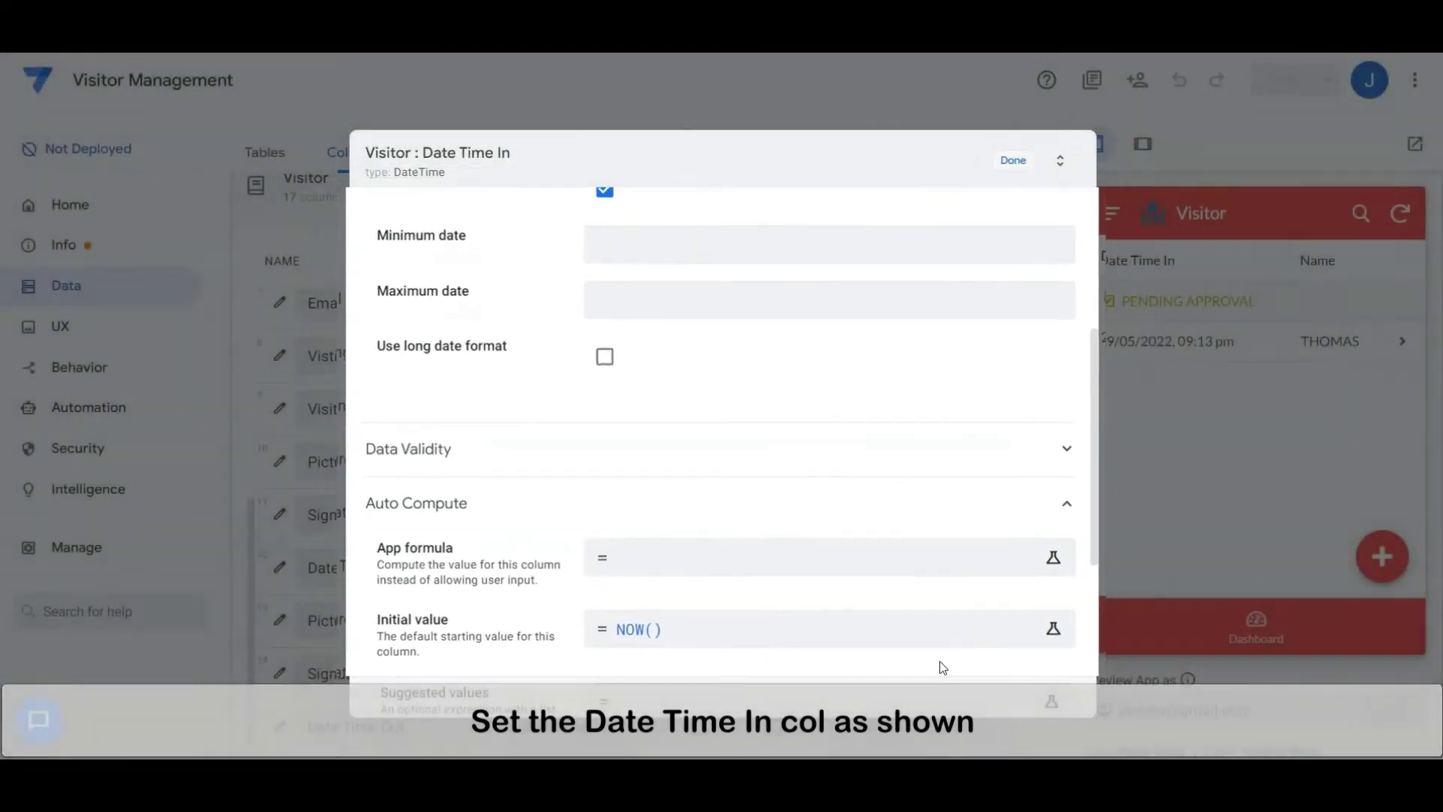
click(1008, 155)
Review the definitions of the Picture Out, Signature Out and Date Time Out columns in the Visitor table
click(273, 630)
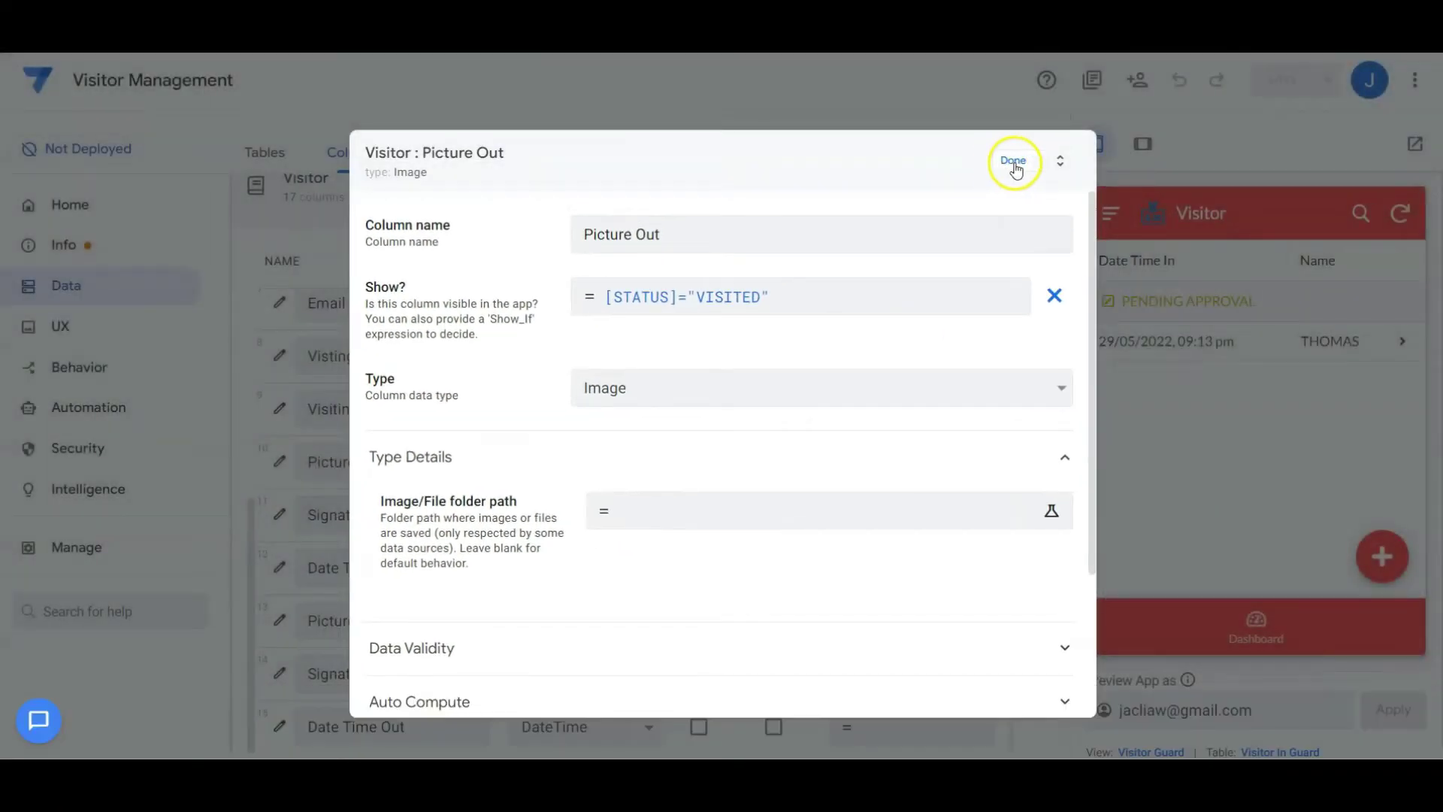
click(1016, 164)
click(279, 674)
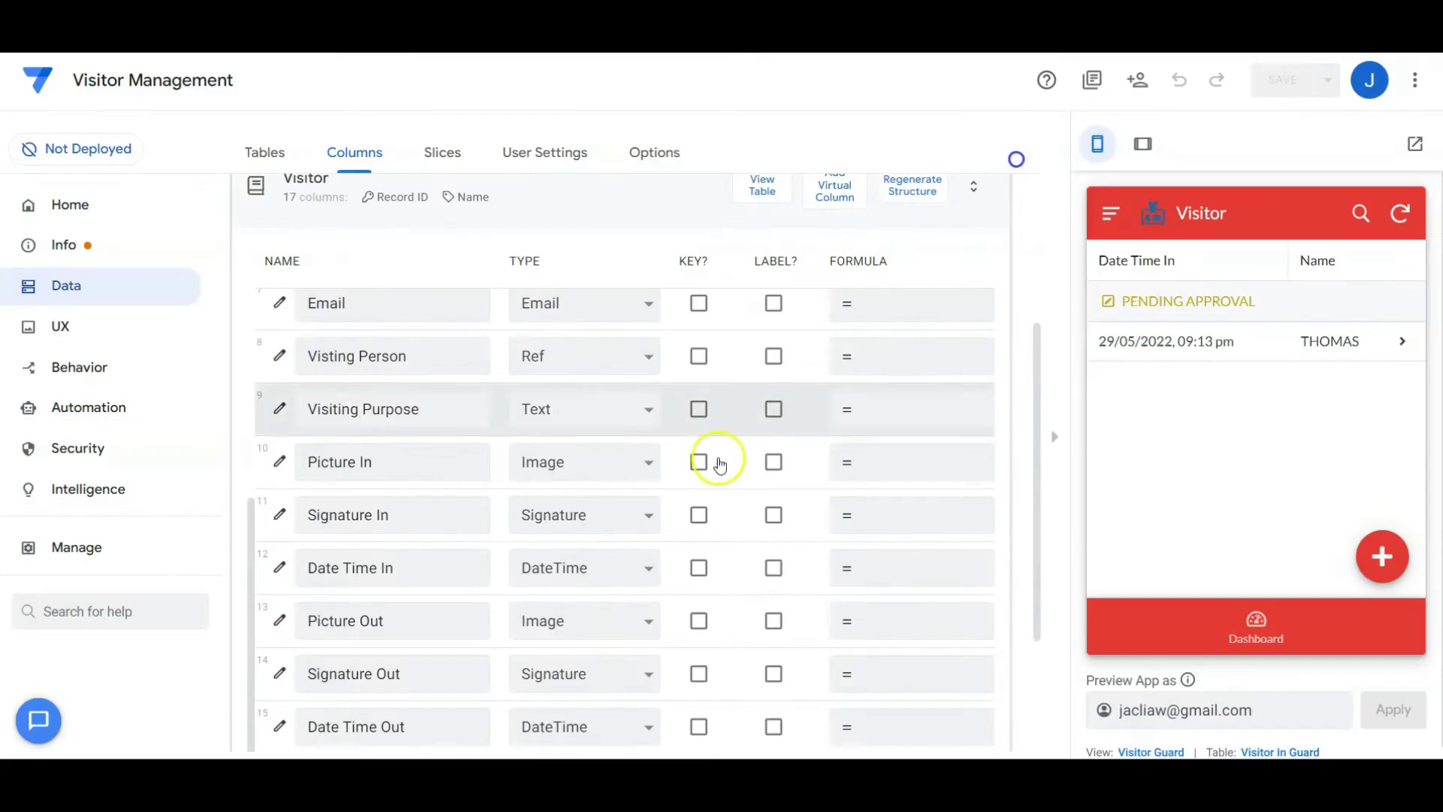
scroll(720, 465, down, 3)
click(284, 521)
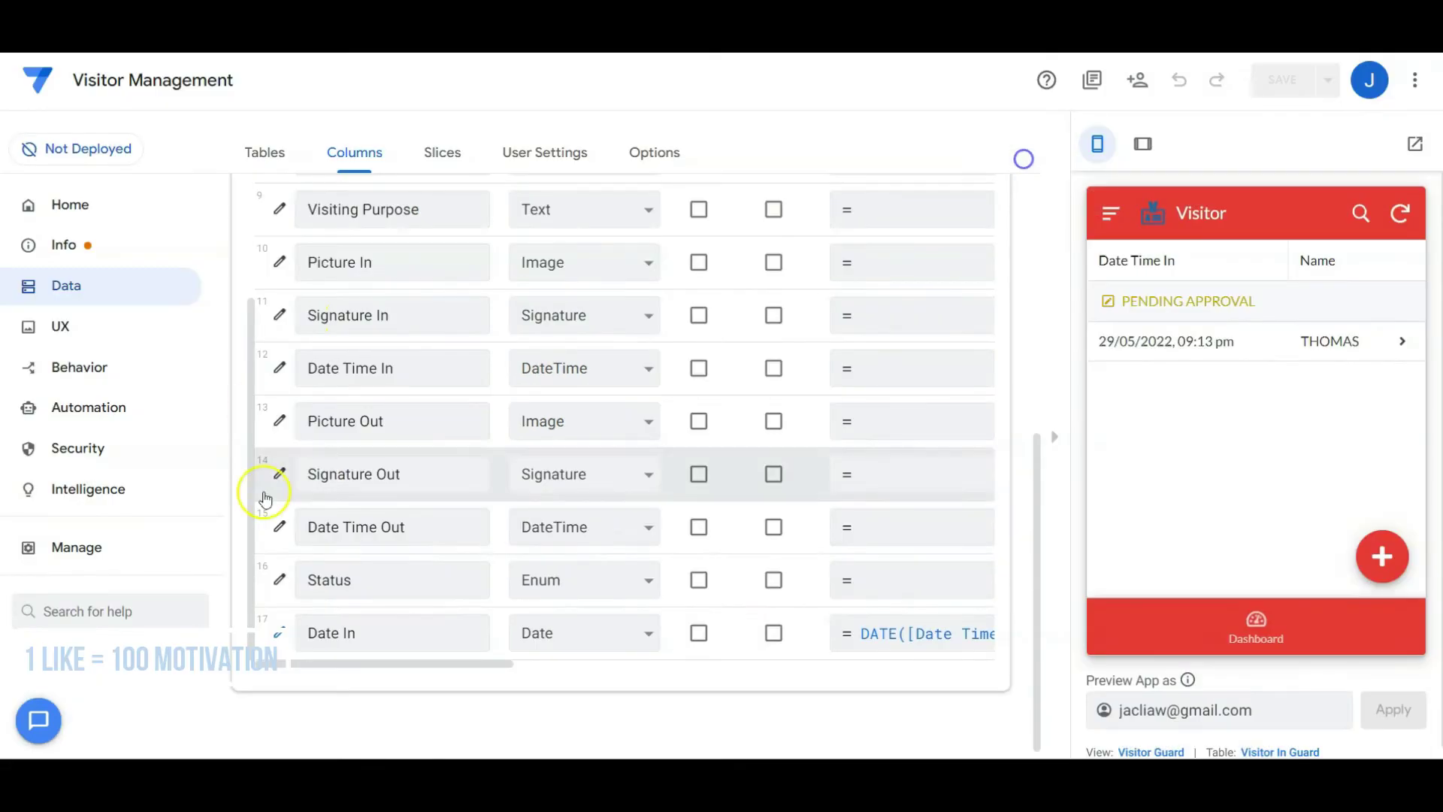
Review the Visitor table's Status column definition, including its list of values, input mode and initial value
click(274, 579)
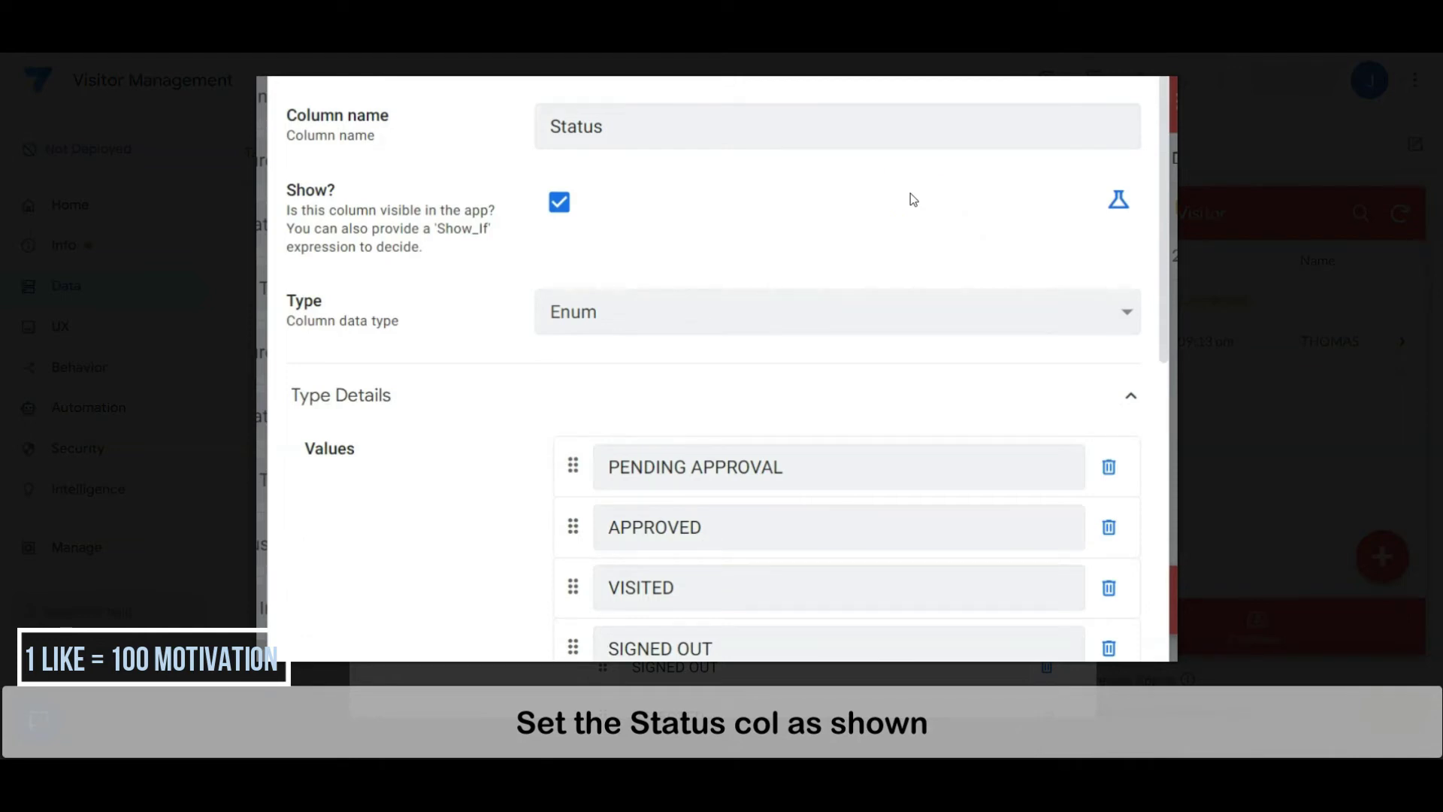
scroll(910, 193, down, 5)
click(895, 135)
click(886, 186)
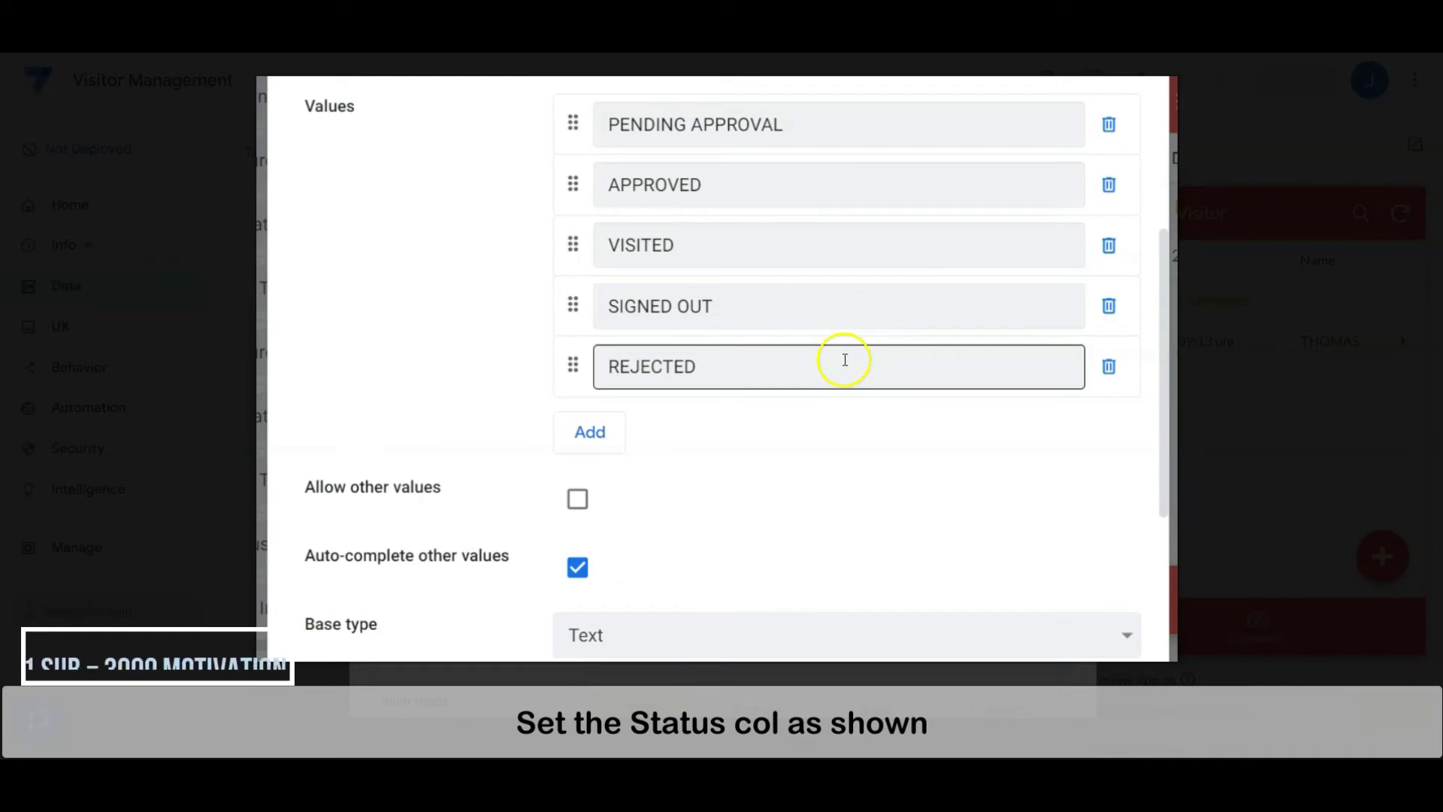
scroll(827, 444, down, 5)
click(802, 457)
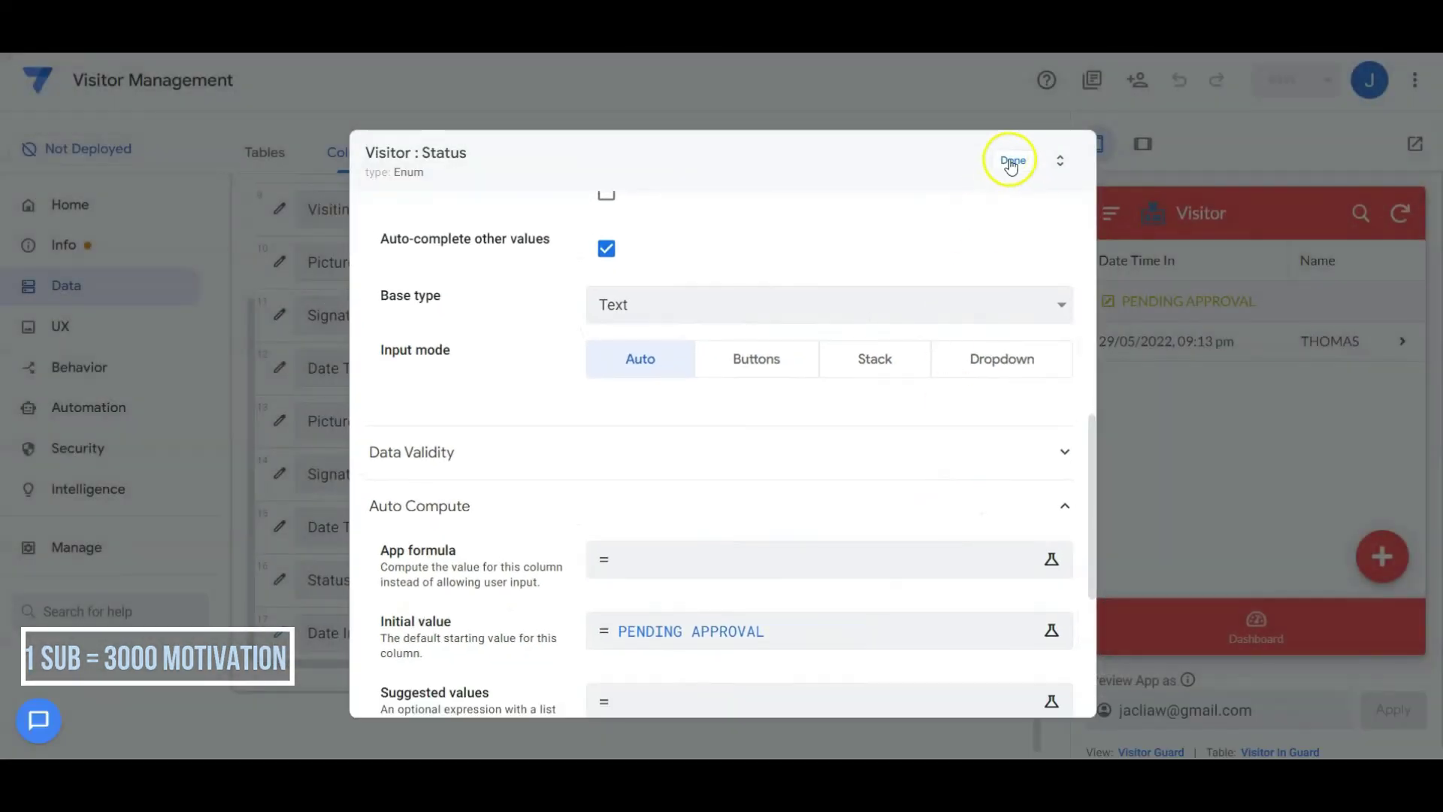
click(1012, 156)
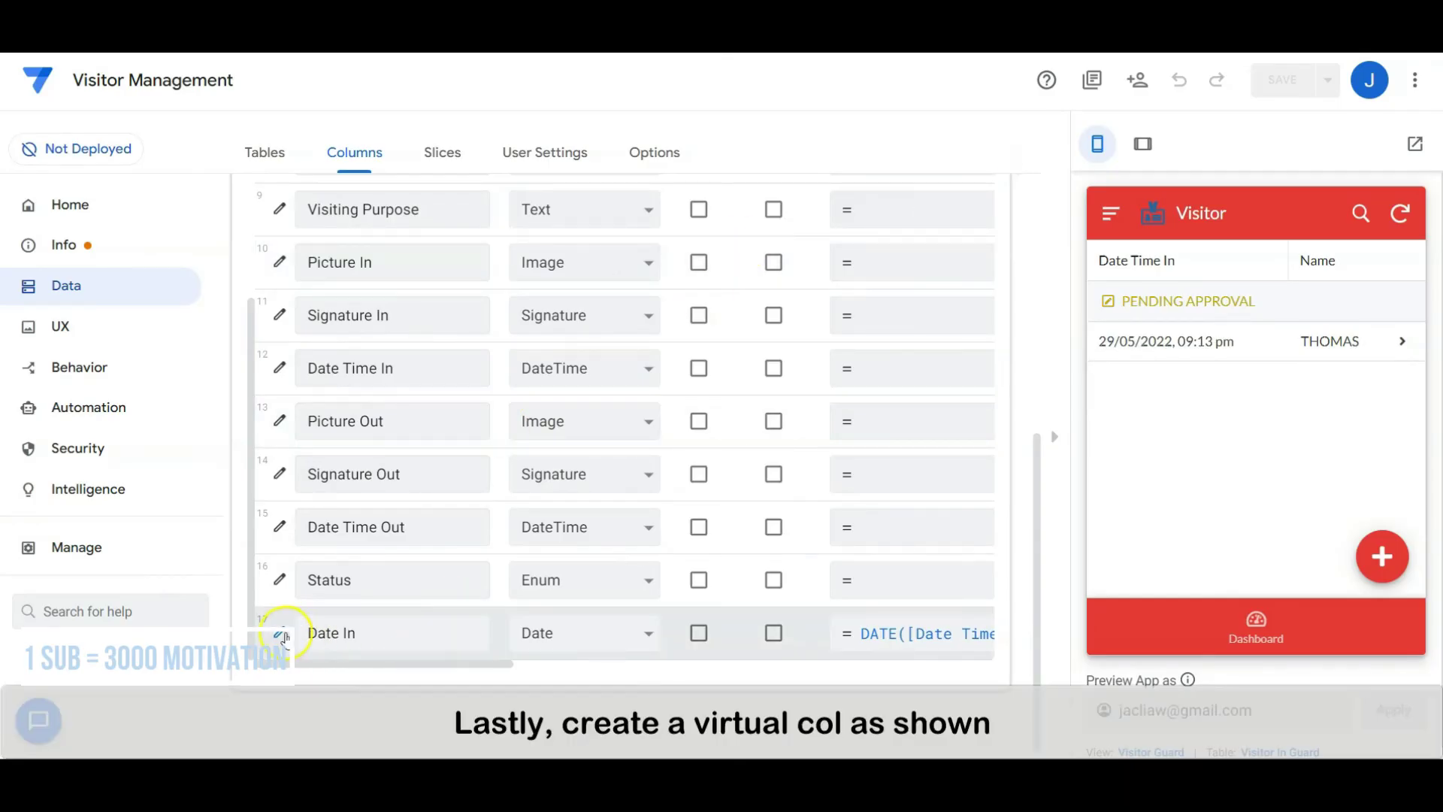
Review the name, app formula and type of the Visitor table's Date In virtual column
click(279, 634)
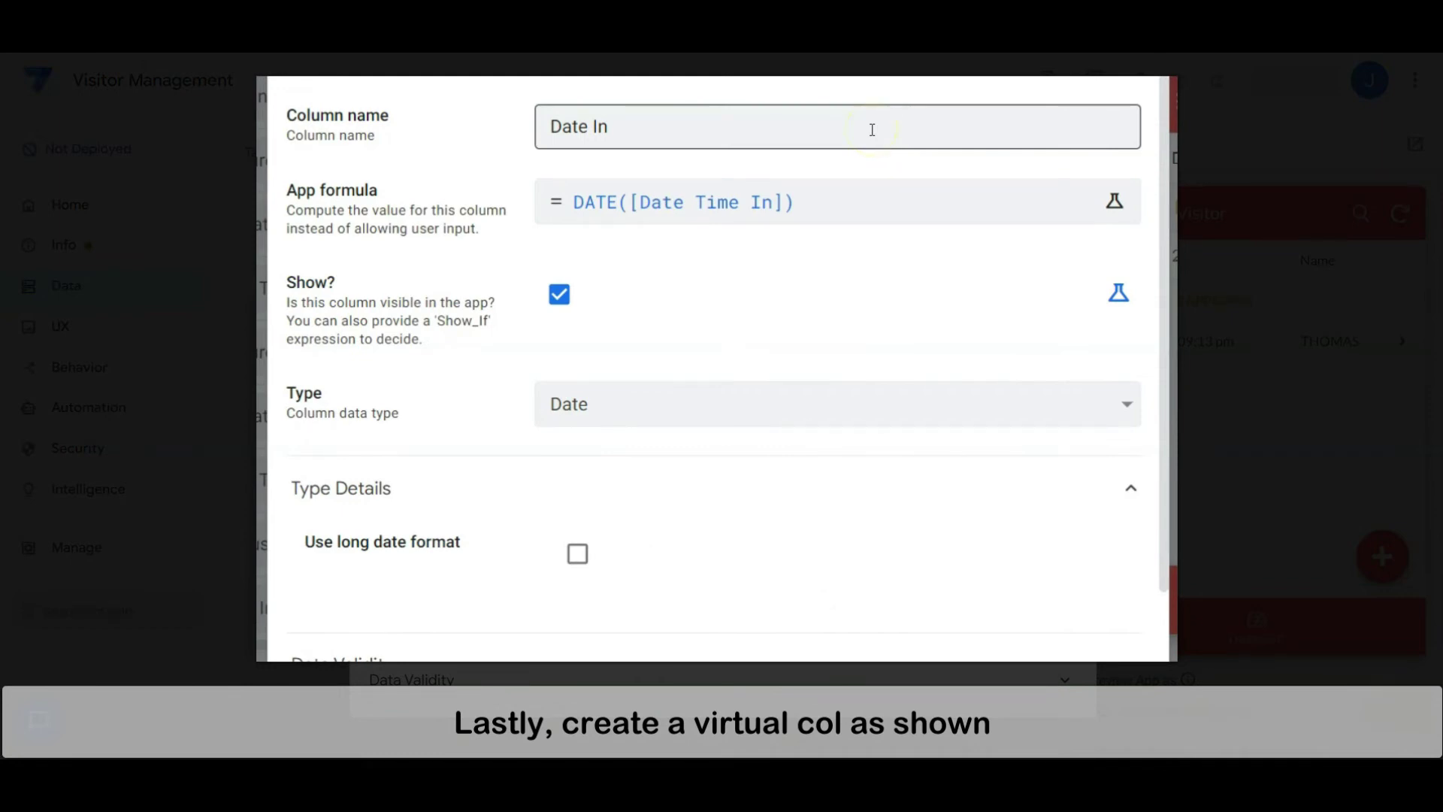
click(872, 136)
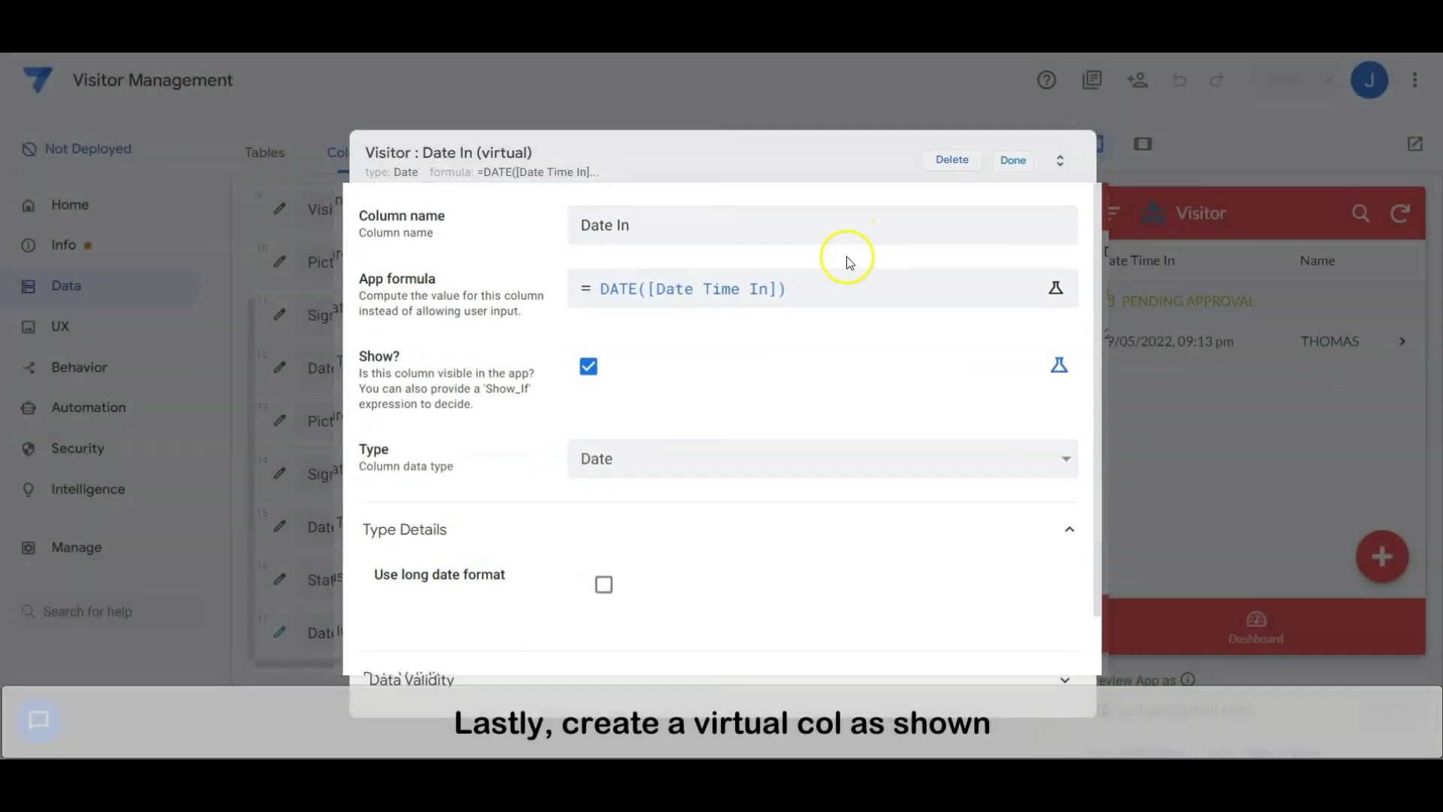
click(1021, 164)
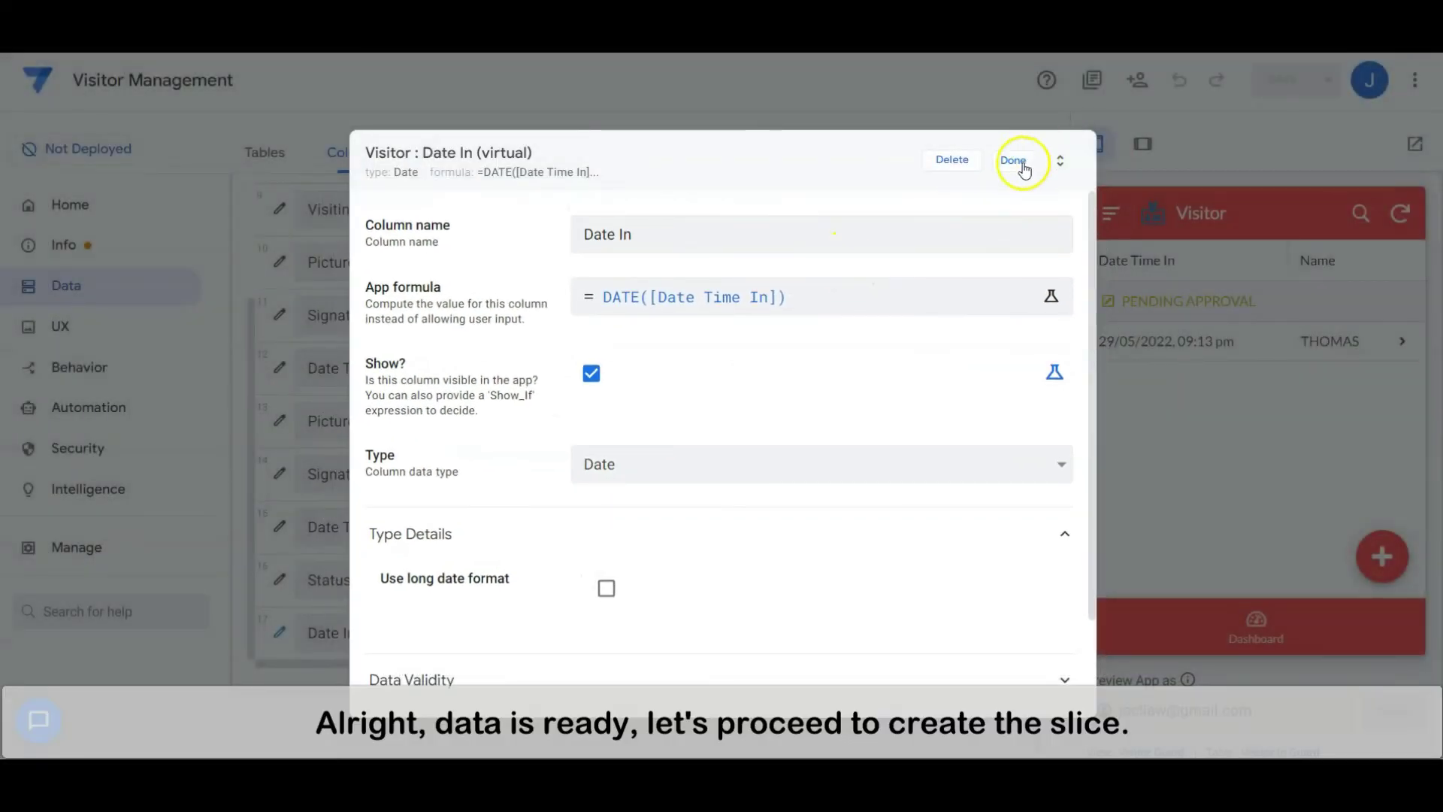
Open the Visitor Filter By Visiting Staff slice and inspect its full row filter expression without changing it
scroll(827, 421, up, 5)
click(876, 419)
click(440, 178)
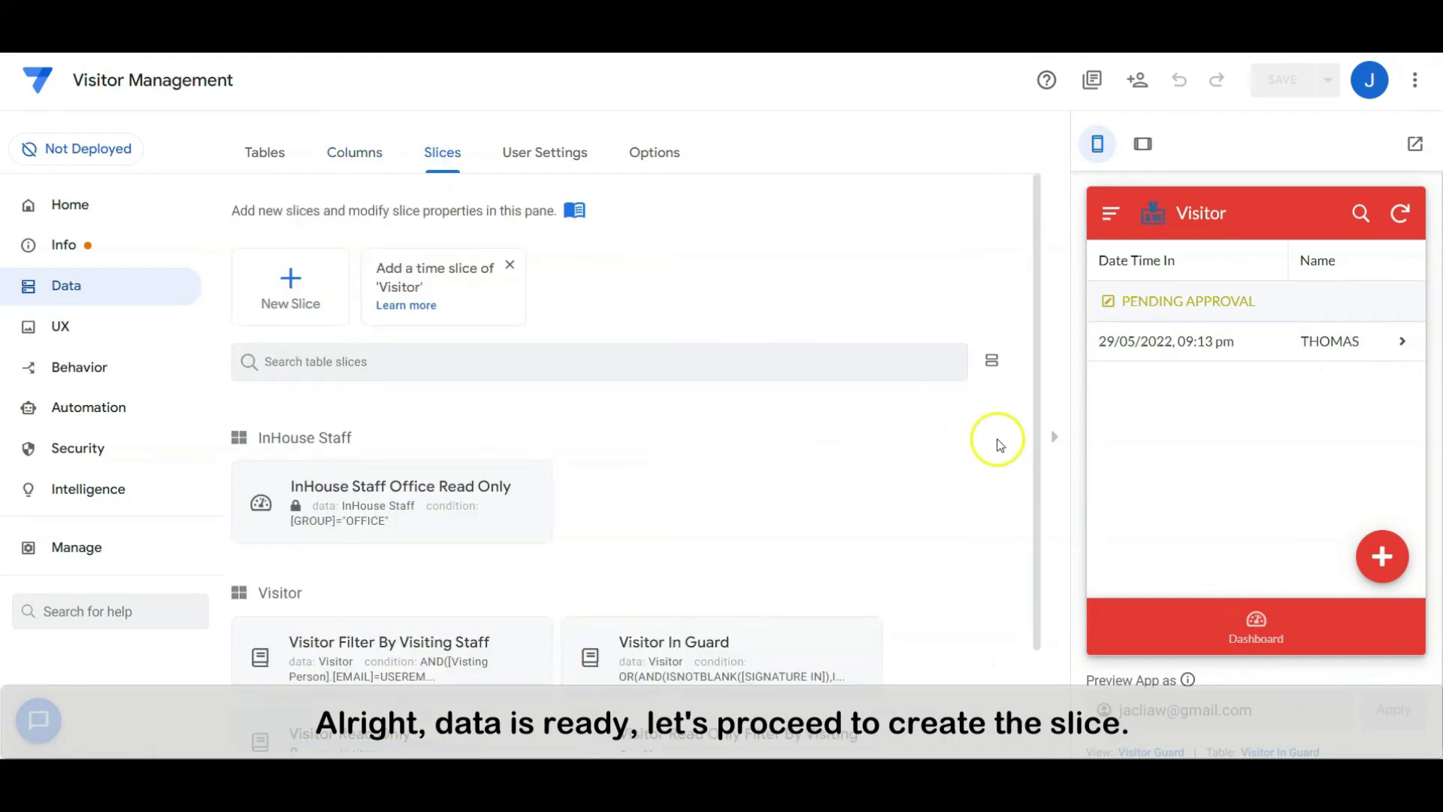
scroll(999, 445, down, 2)
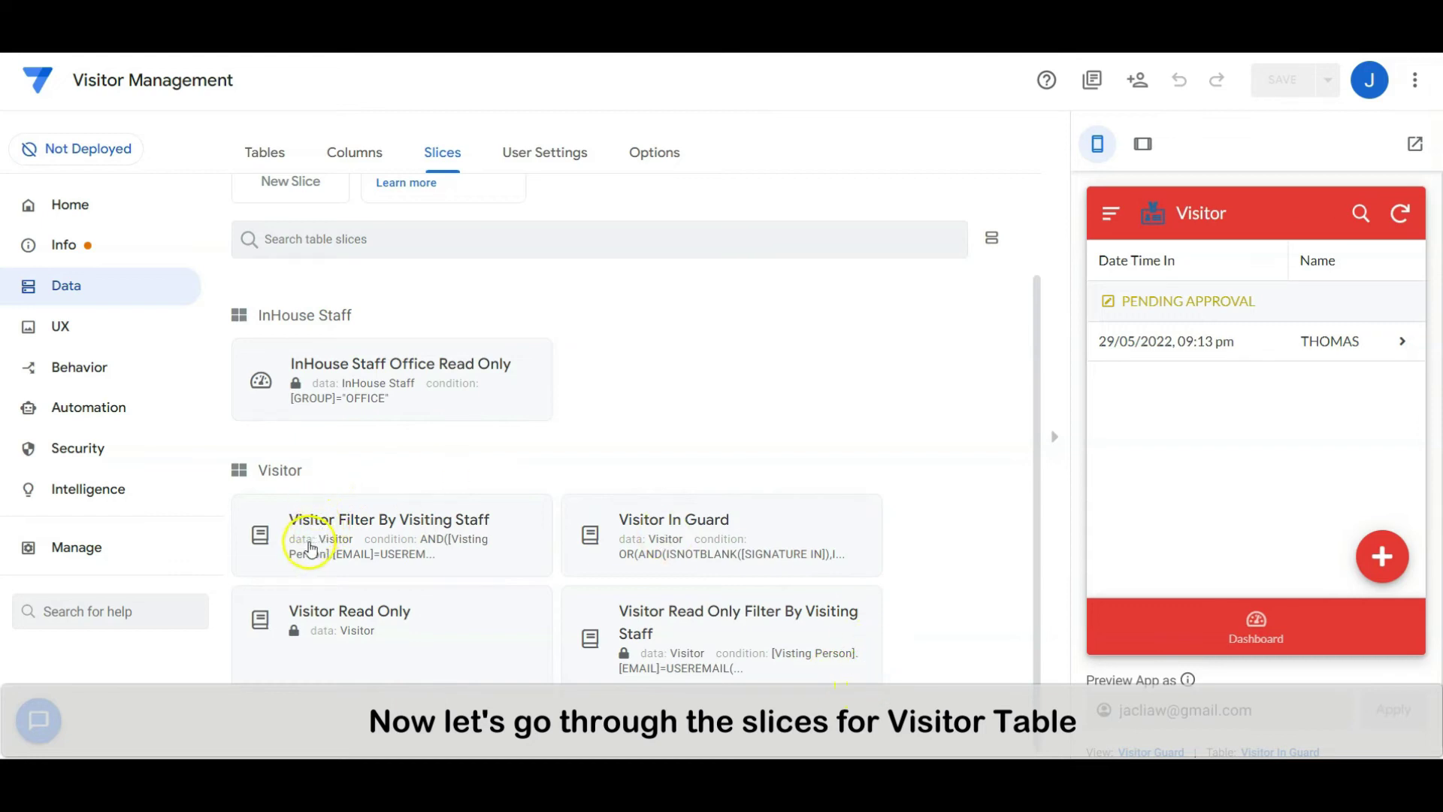
click(451, 548)
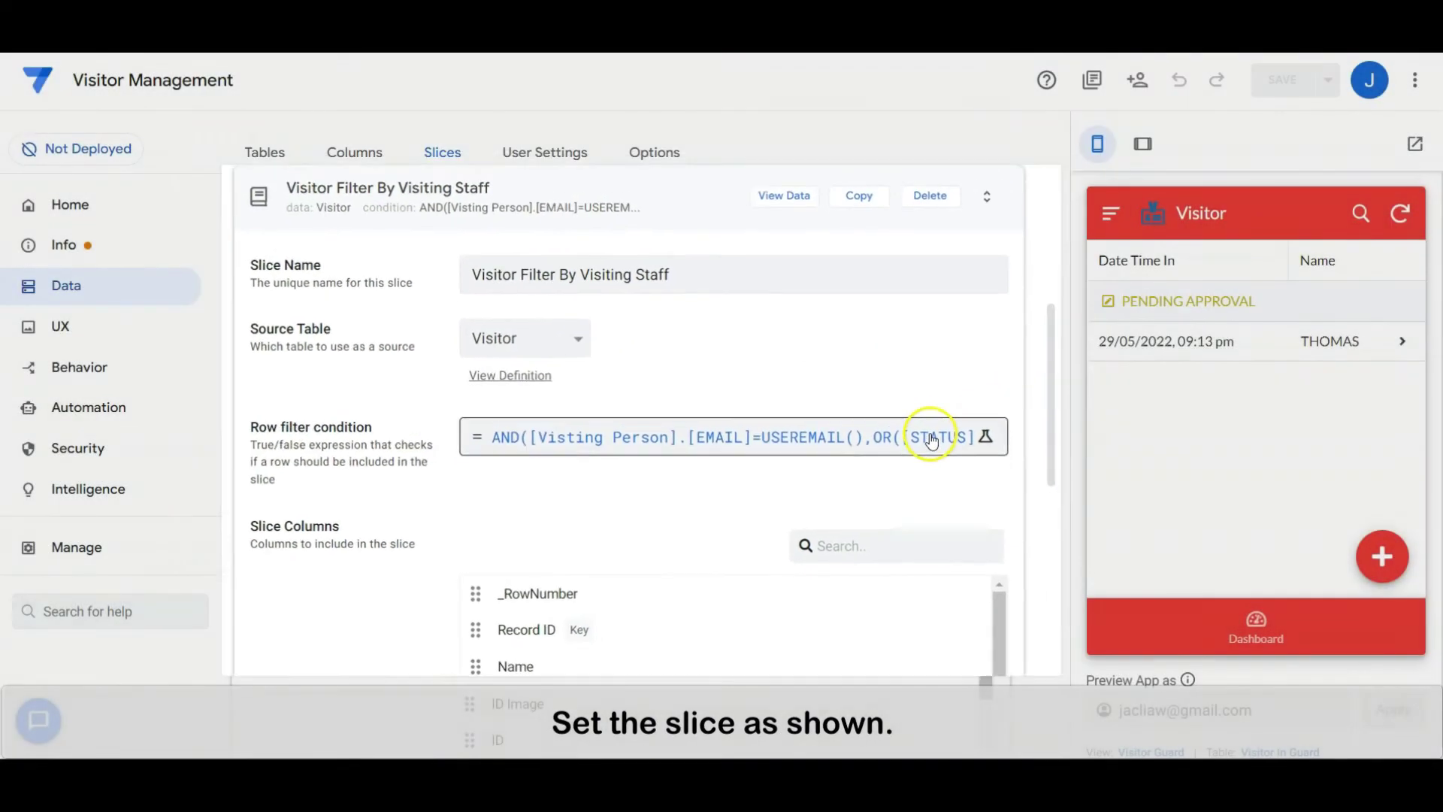
click(935, 427)
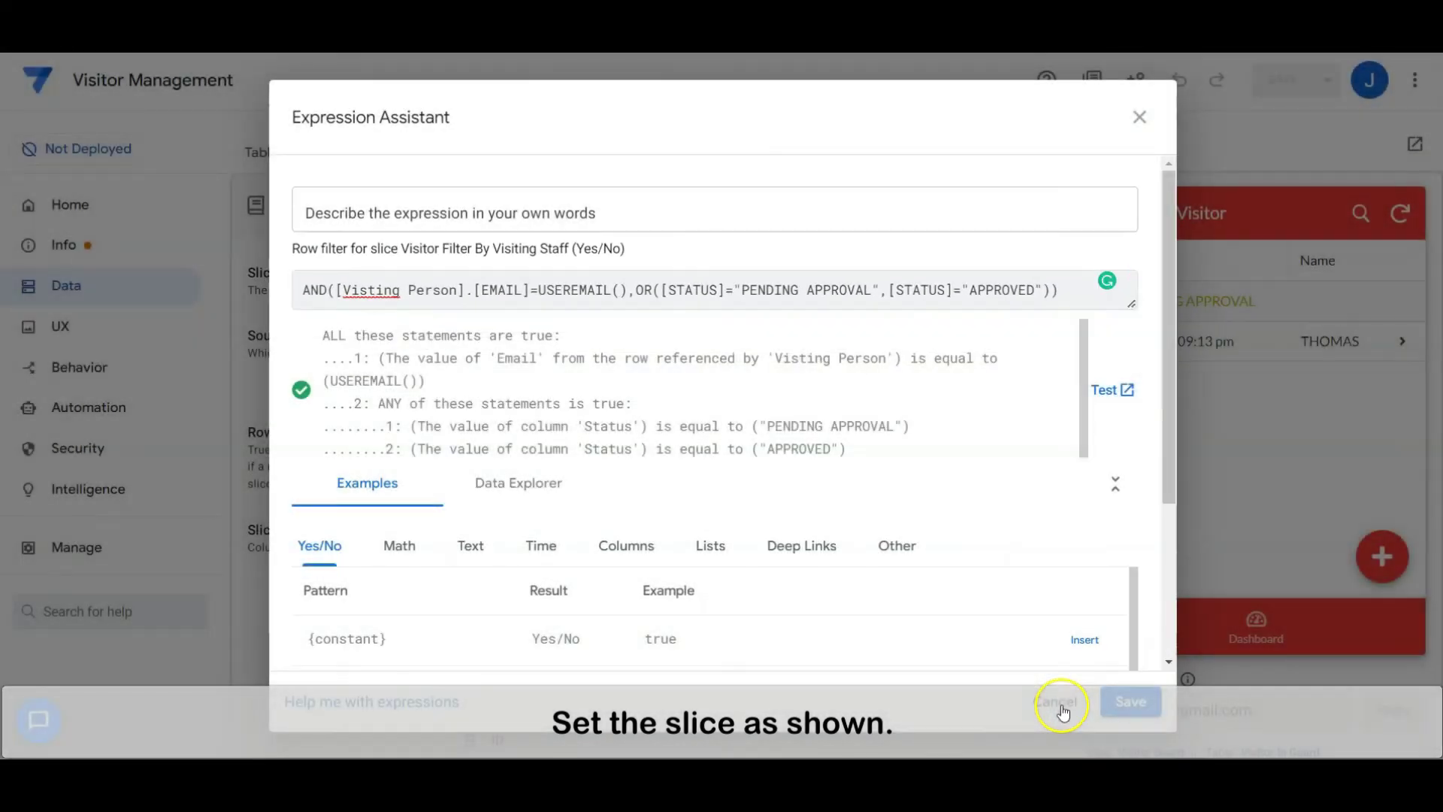
click(1062, 704)
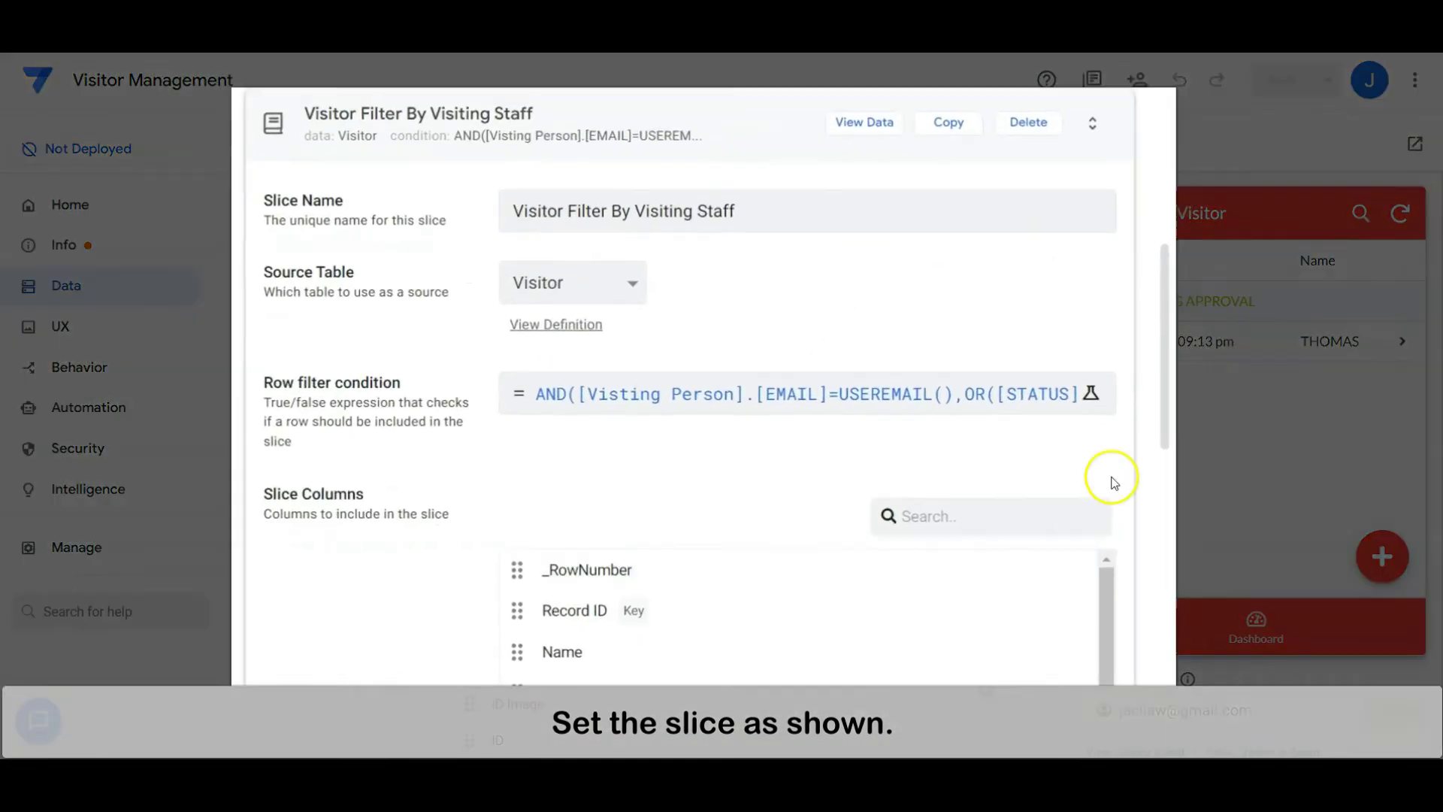
Review the columns, actions and update mode of the Visitor Filter By Visiting Staff slice
scroll(1165, 413, down, 5)
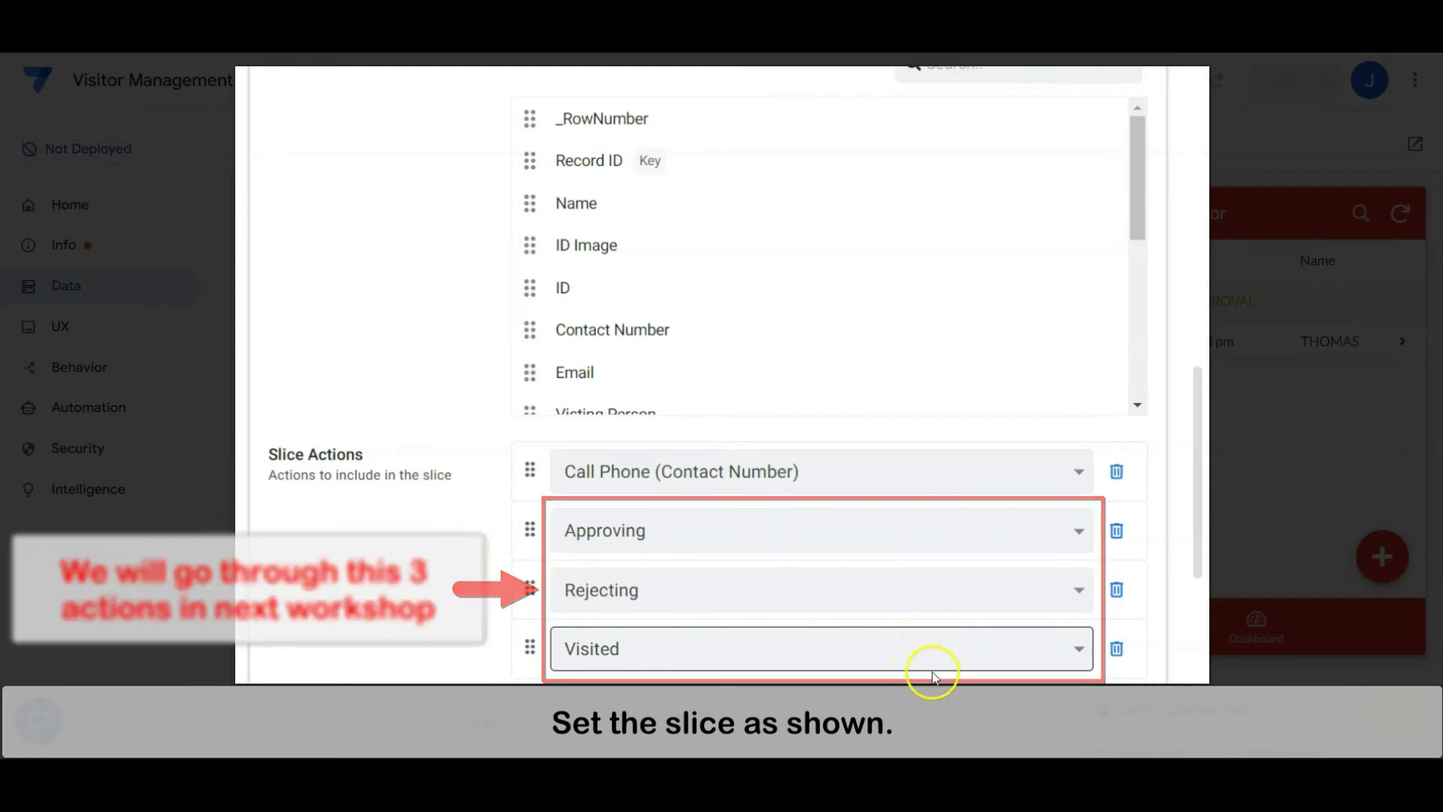
scroll(949, 666, down, 5)
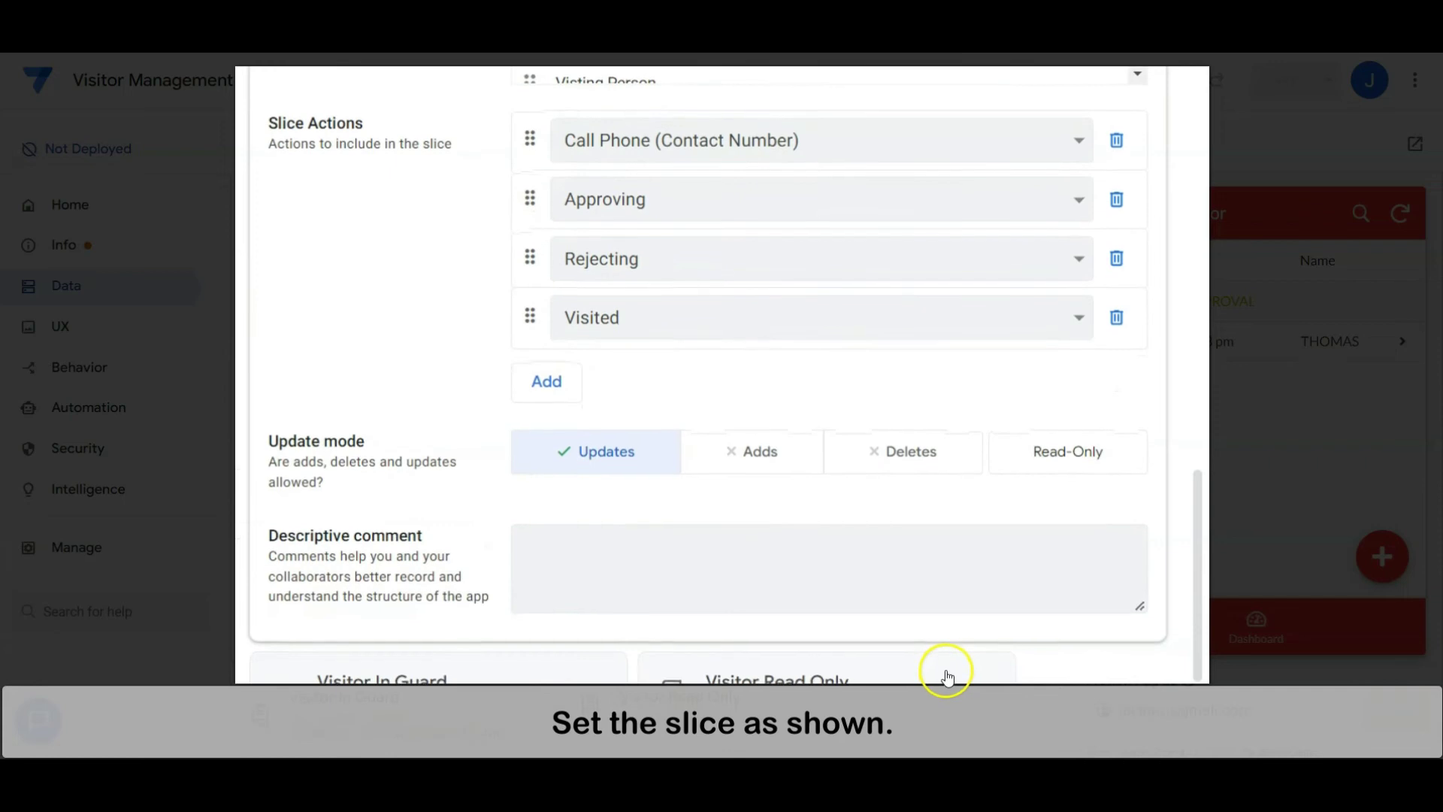
click(658, 453)
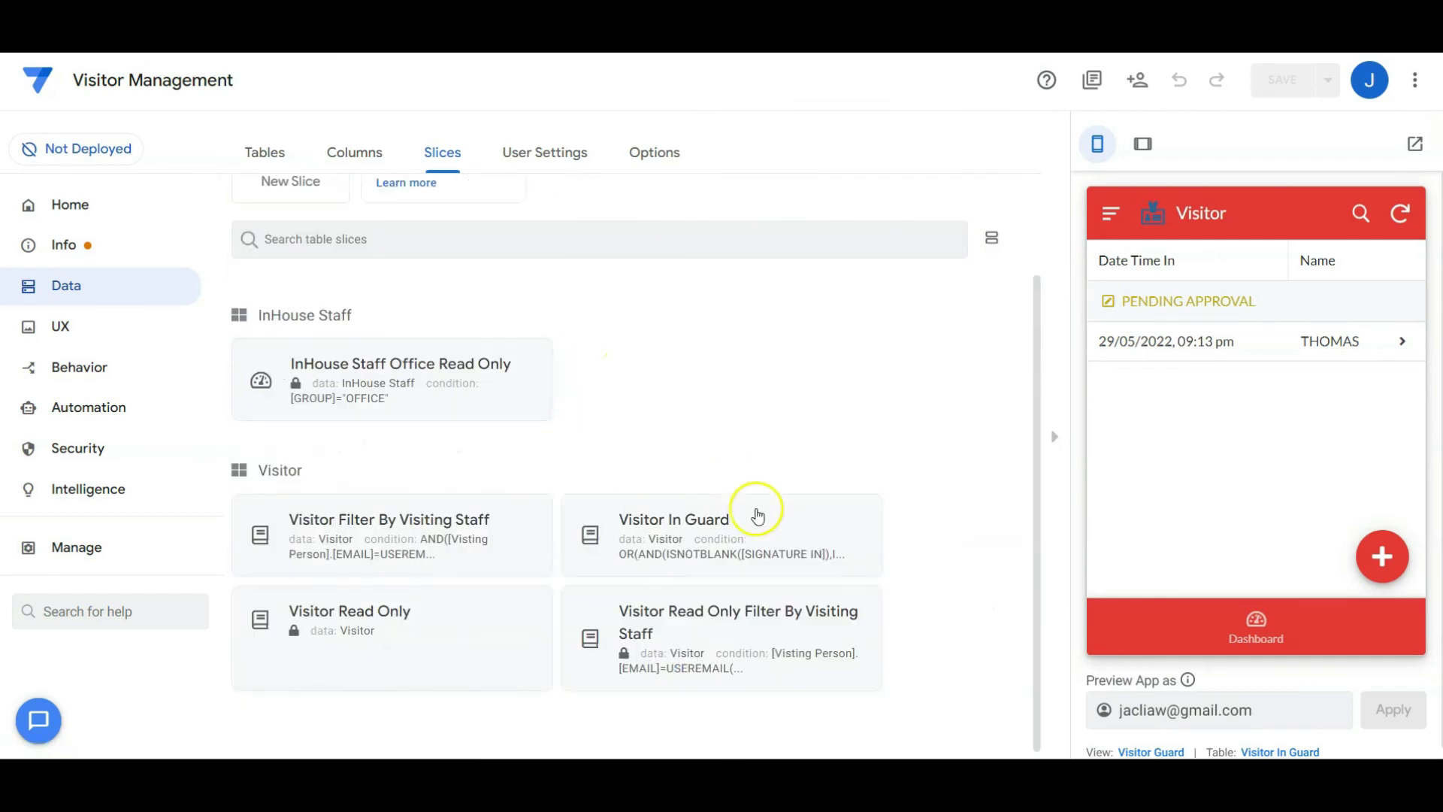
Review the Visitor In Guard slice's full row filter expression, columns, actions and update mode
click(757, 519)
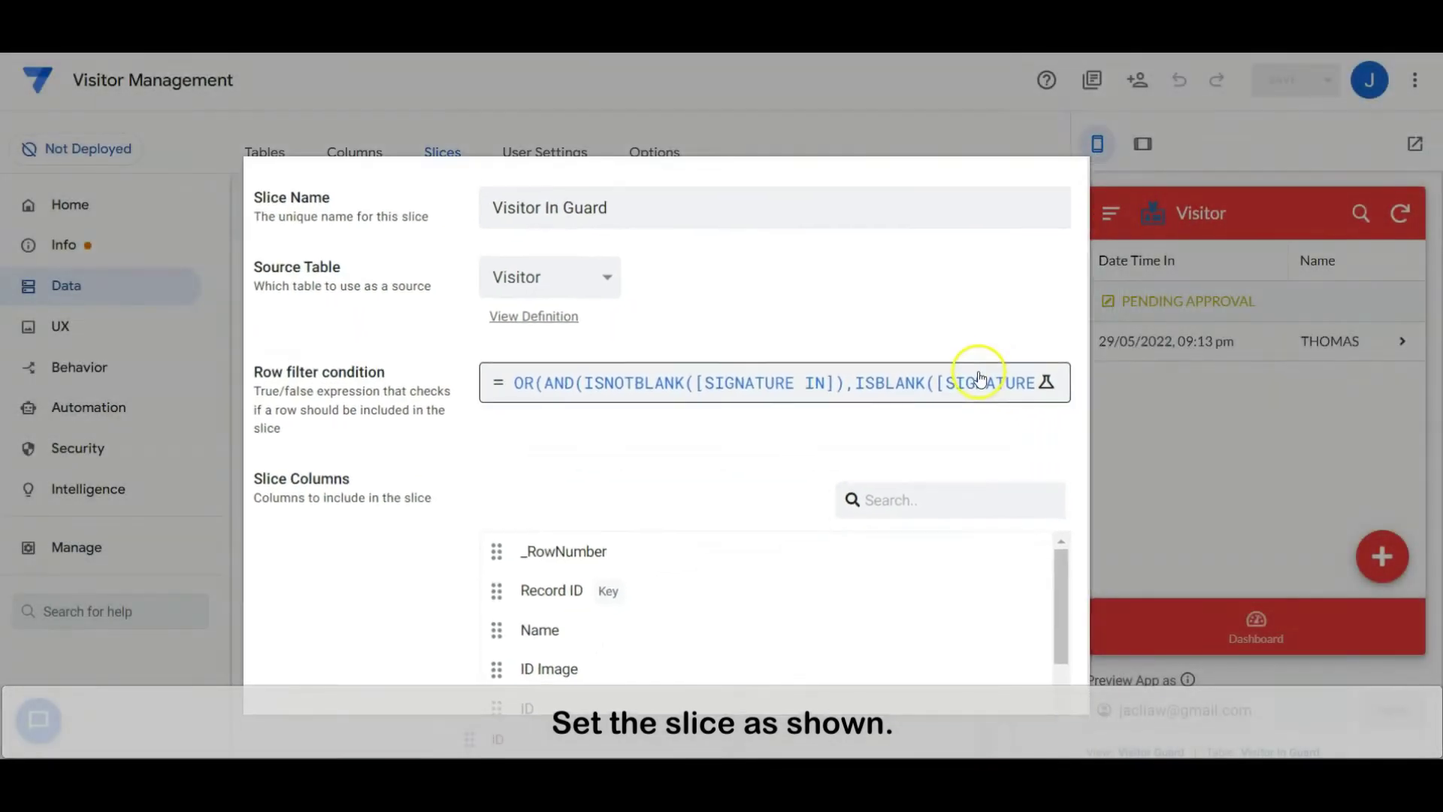
click(912, 441)
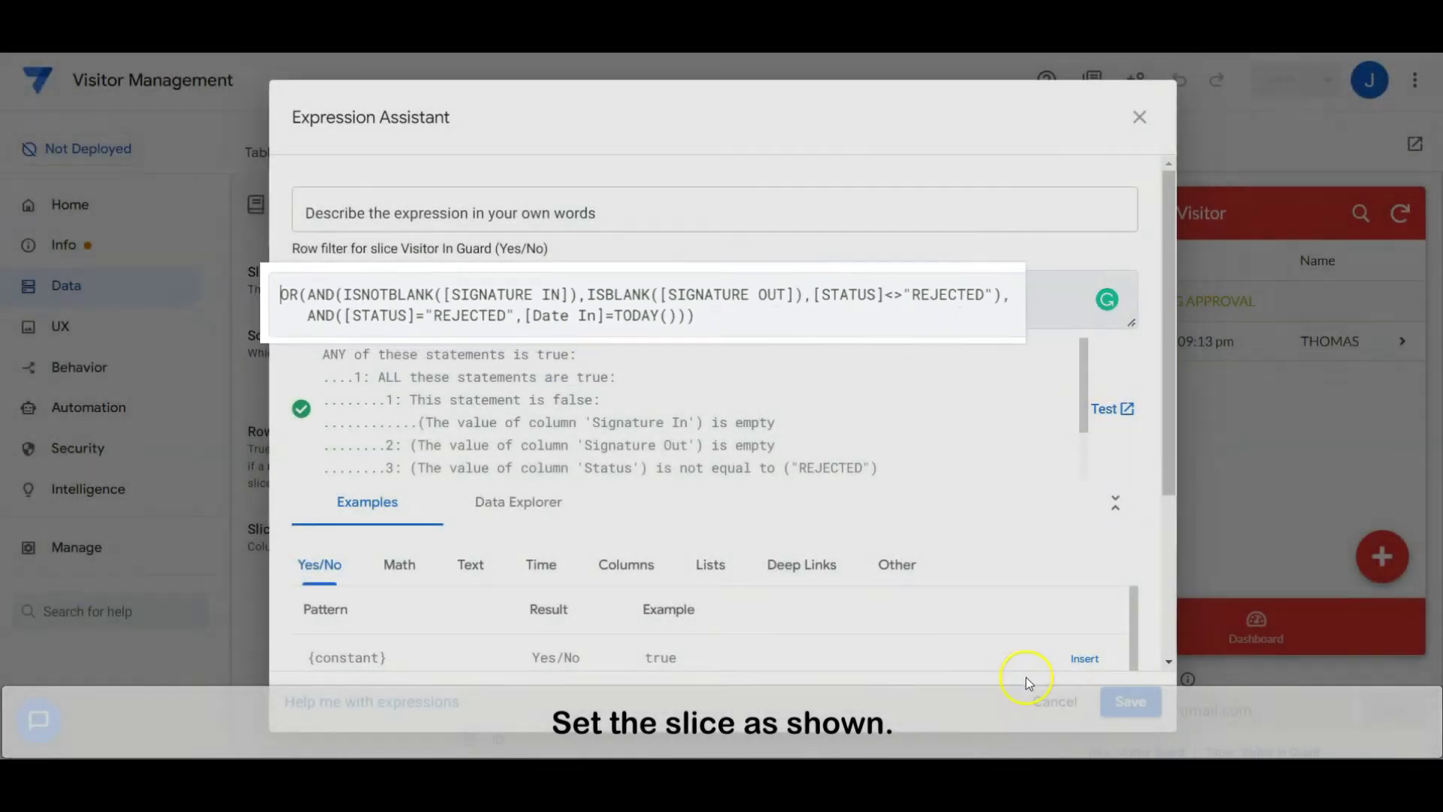
click(1051, 697)
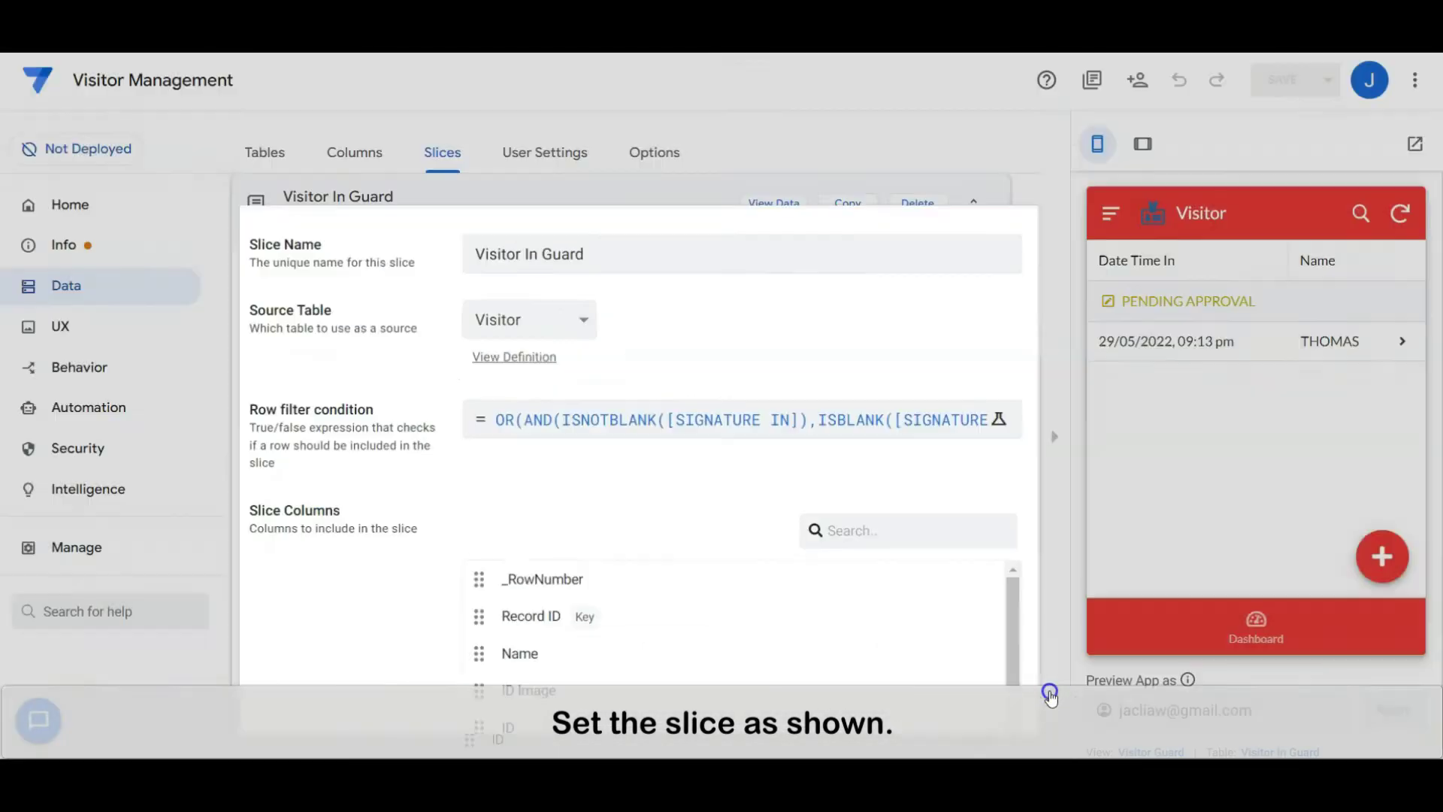
scroll(1011, 467, down, 5)
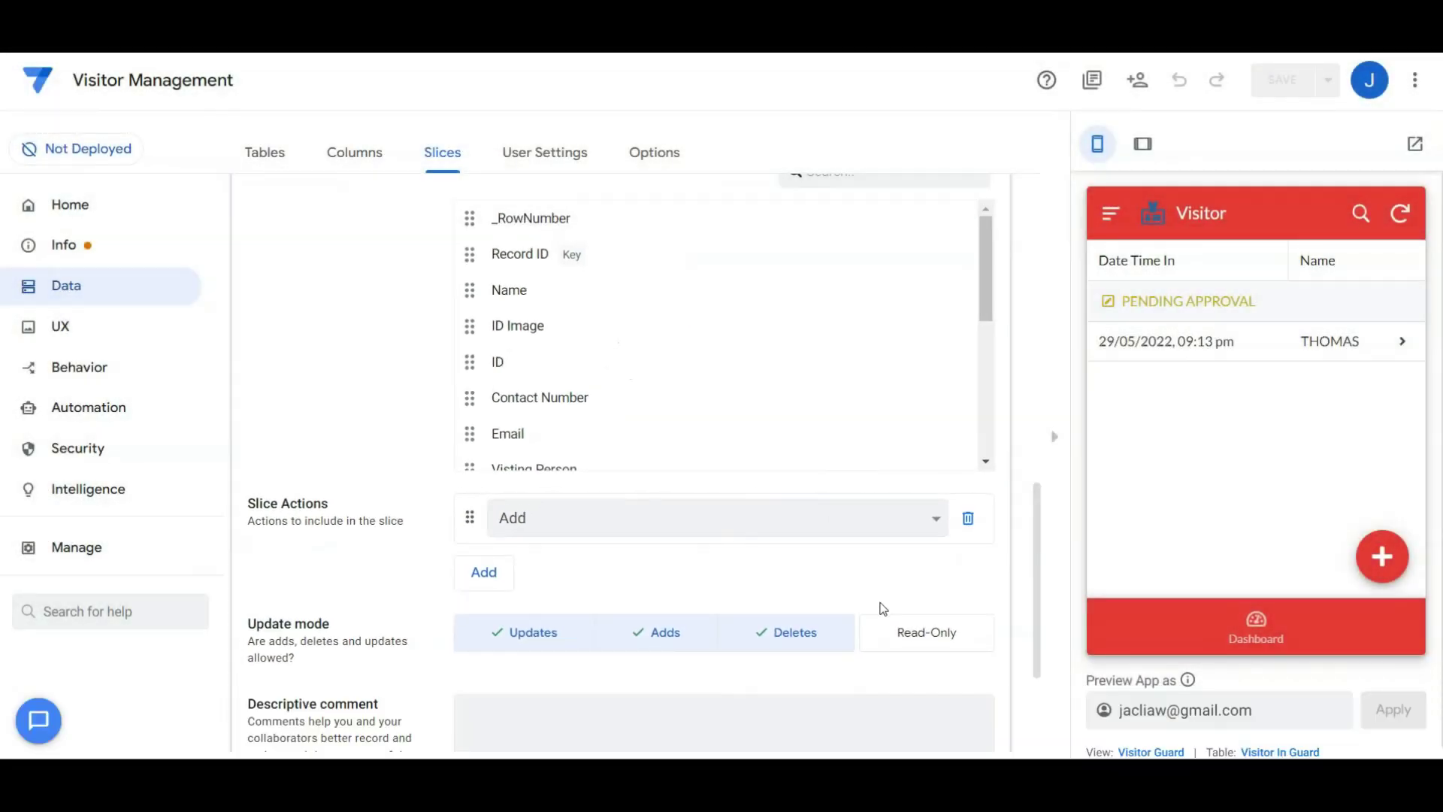
scroll(880, 602, up, 10)
click(847, 577)
Review the source table, row filter, columns and update mode of the Visitor Read Only slice
click(429, 615)
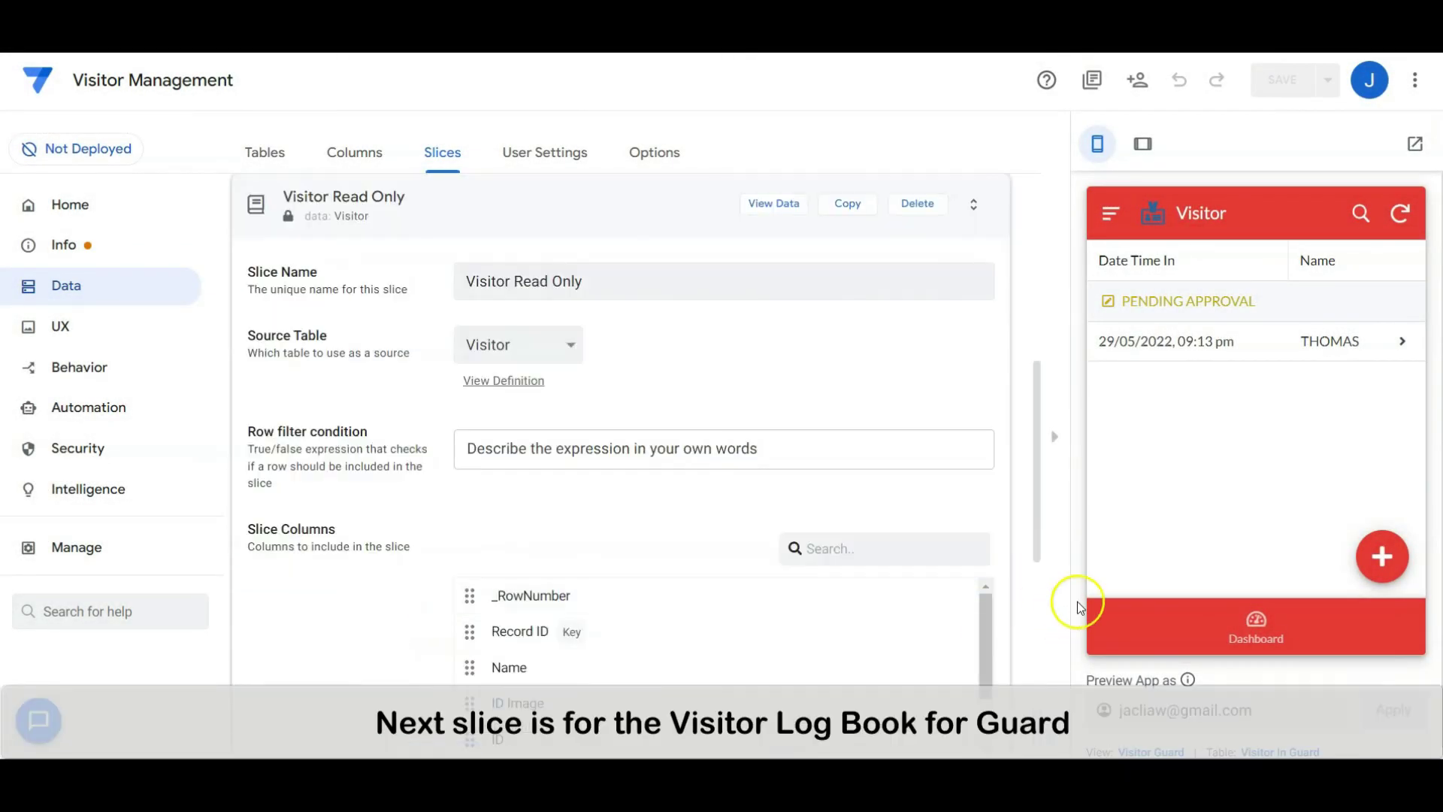
click(892, 557)
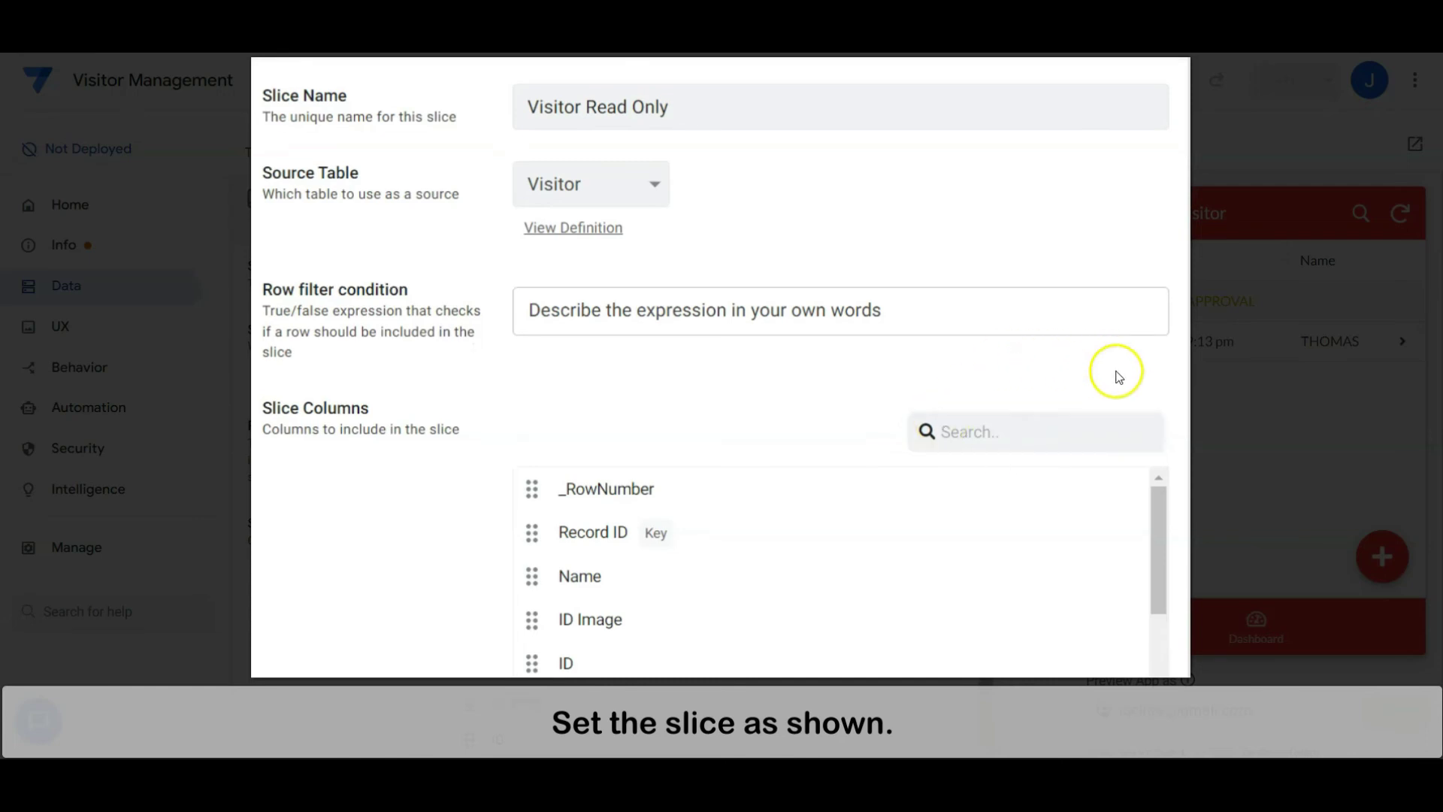
scroll(1117, 375, down, 5)
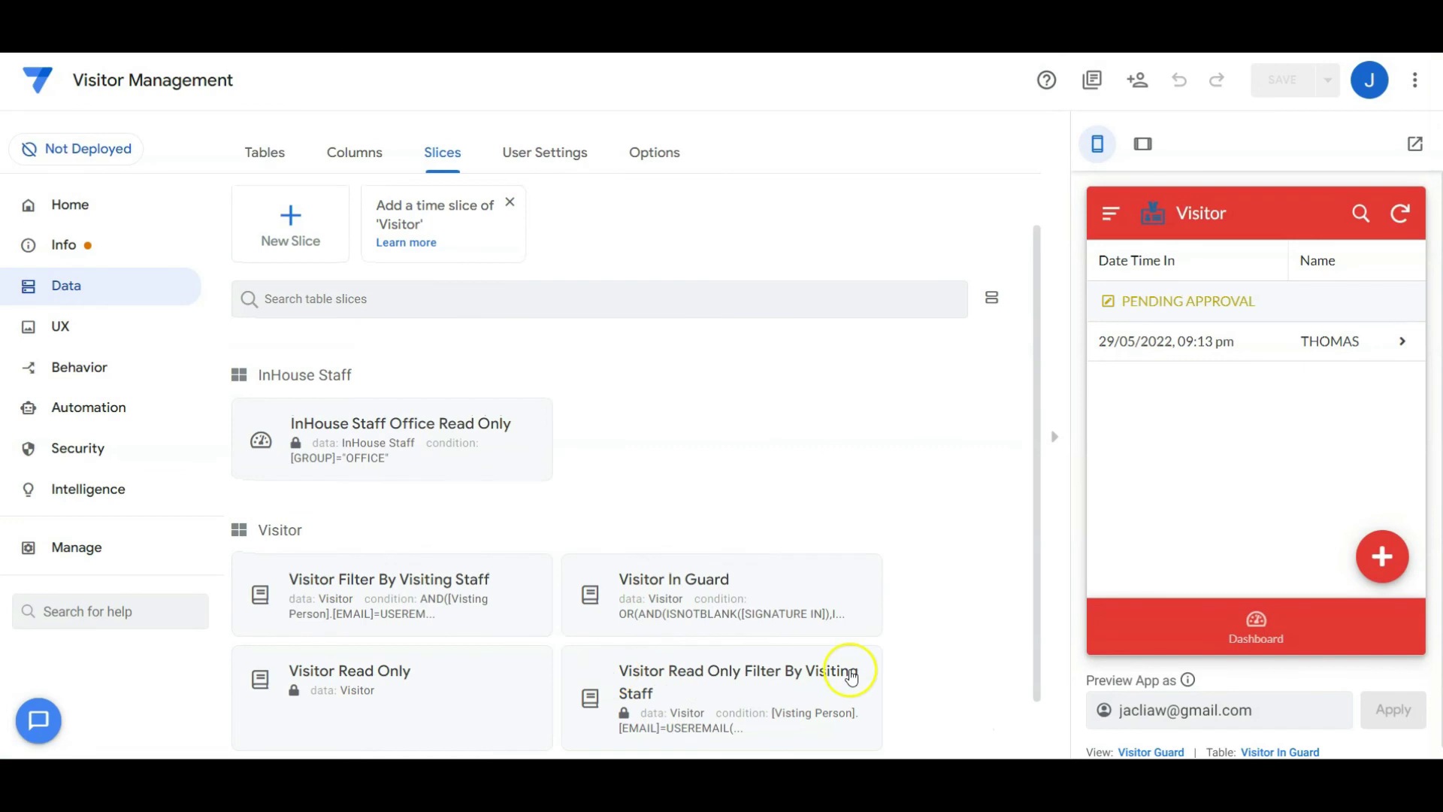
Review the row filter, columns, actions and update mode of the Visitor Read Only Filter By Visiting Staff slice
scroll(850, 675, down, 1)
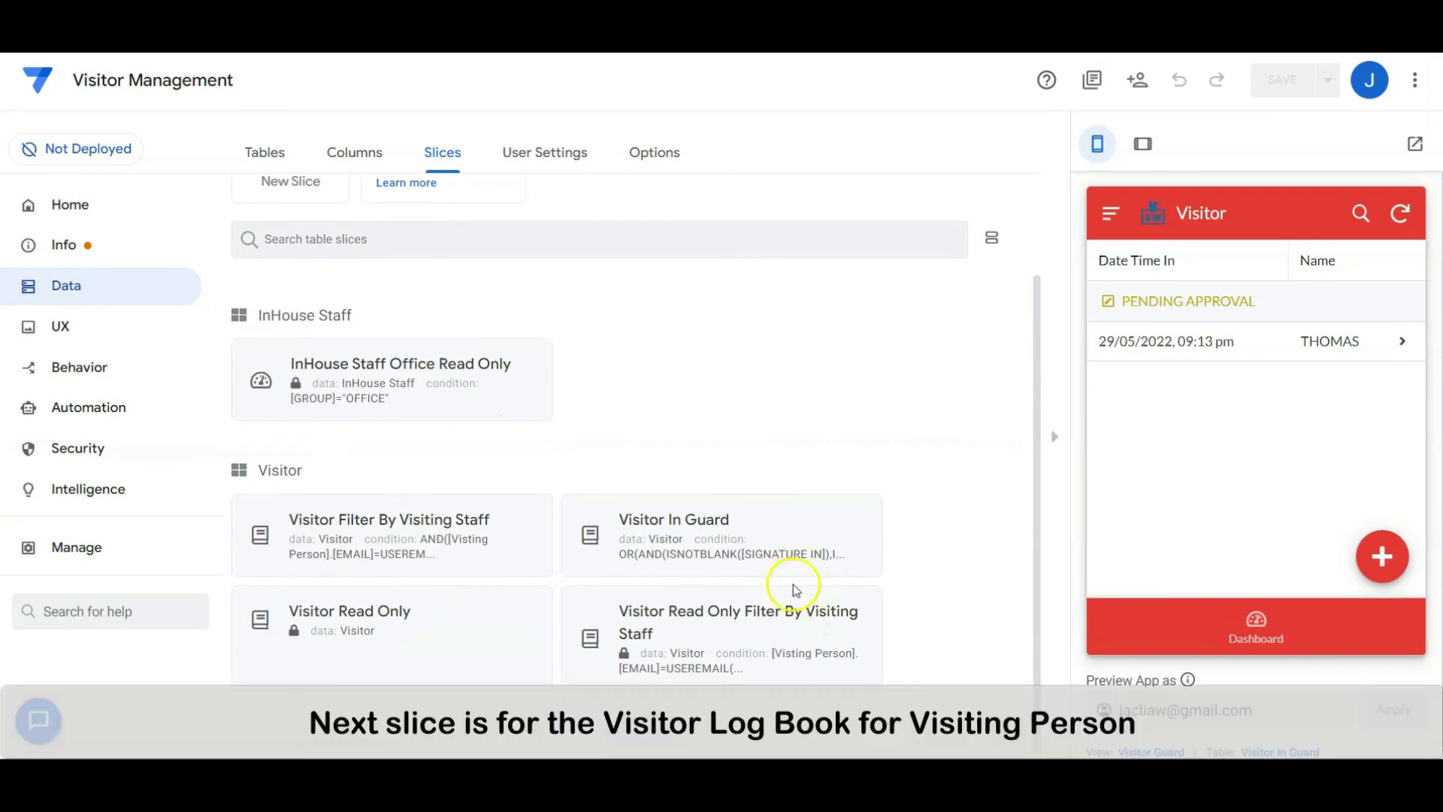
click(798, 631)
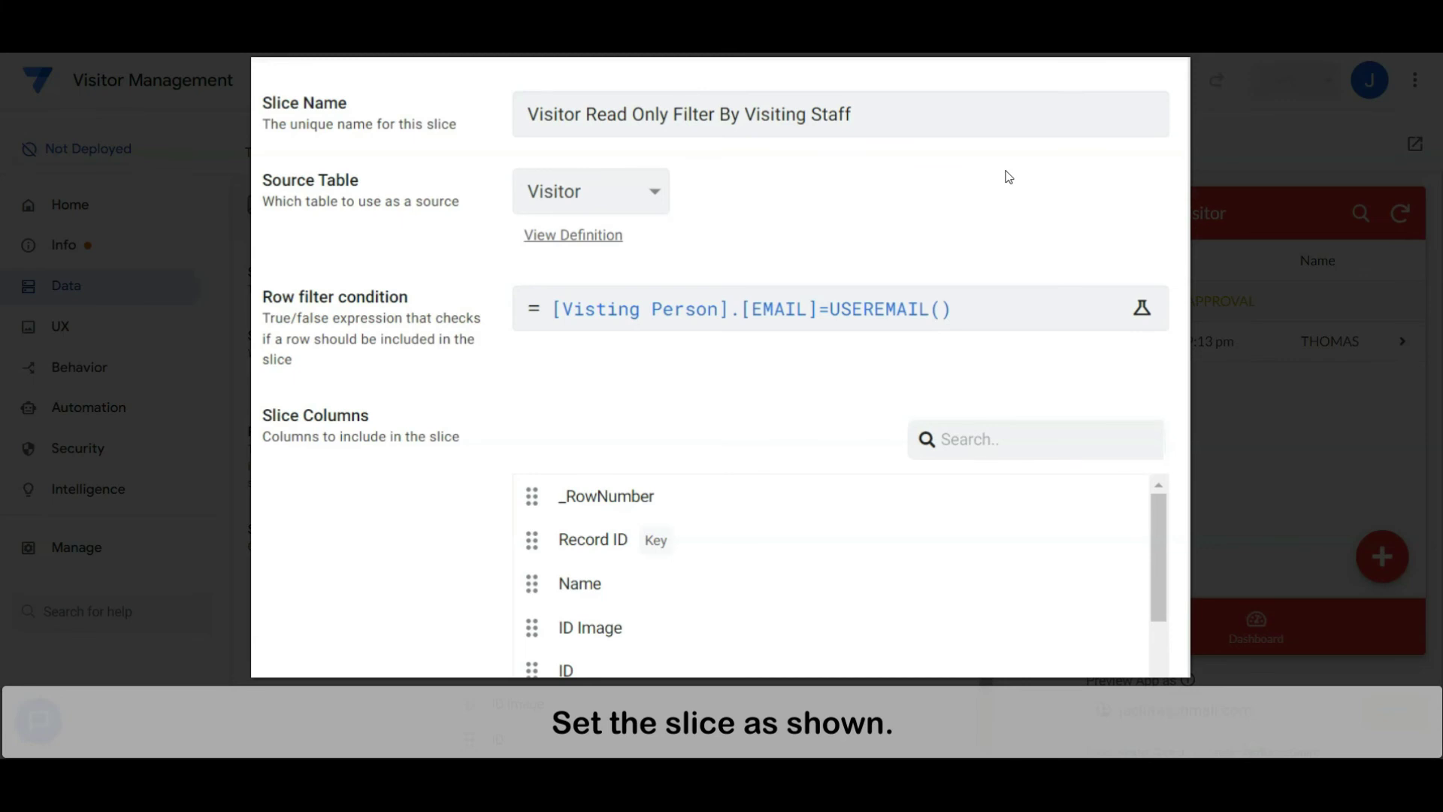
scroll(1009, 177, down, 6)
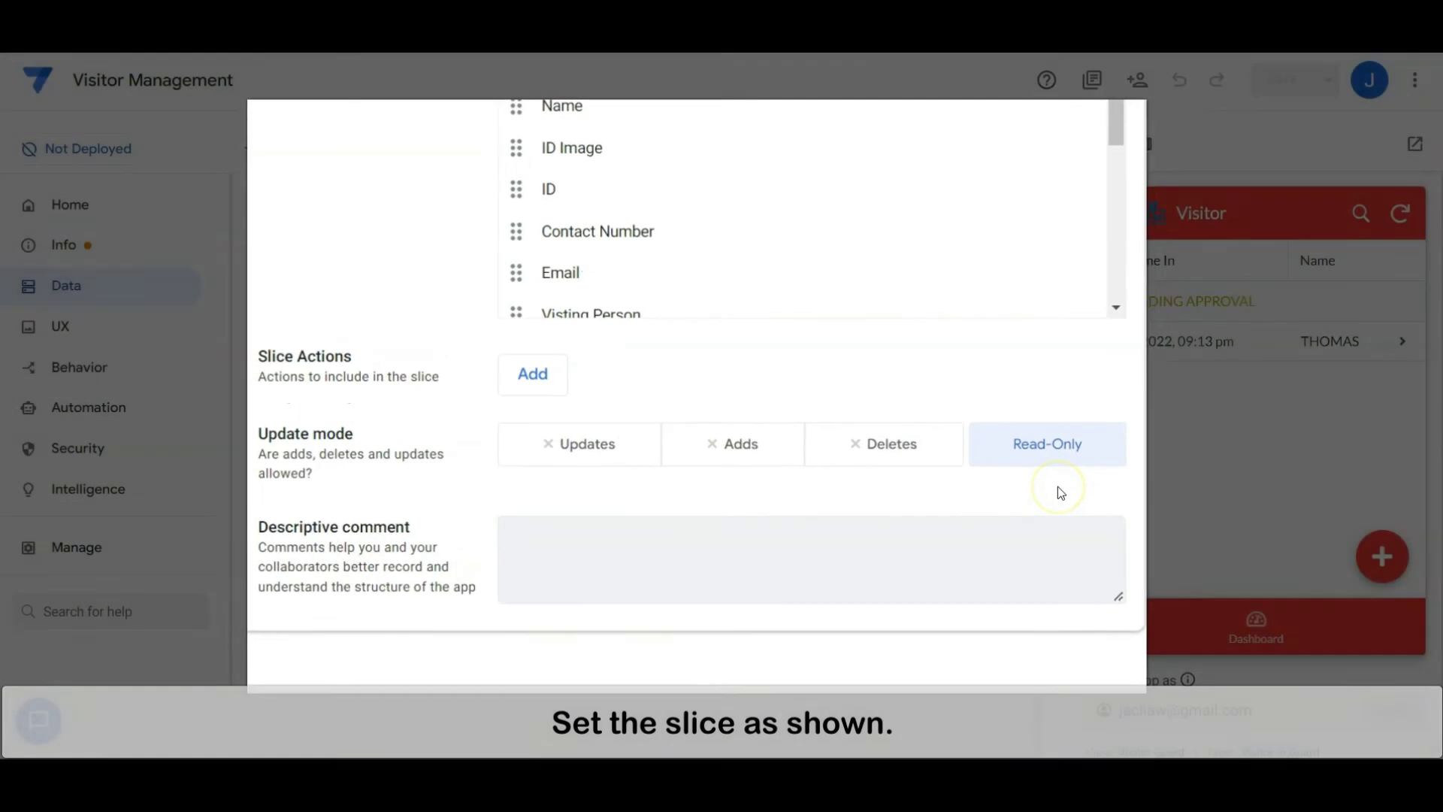
scroll(933, 568, up, 5)
scroll(934, 568, up, 10)
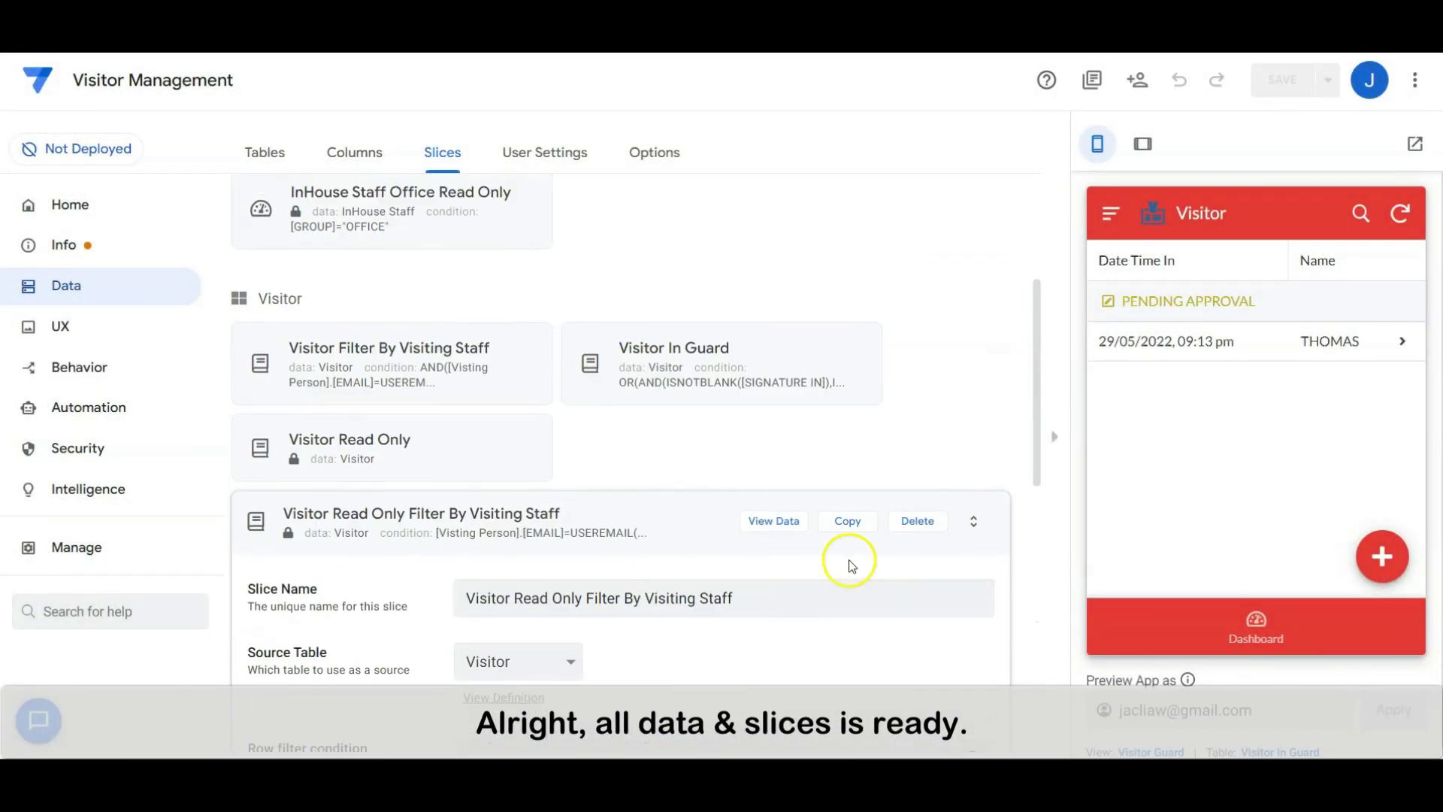